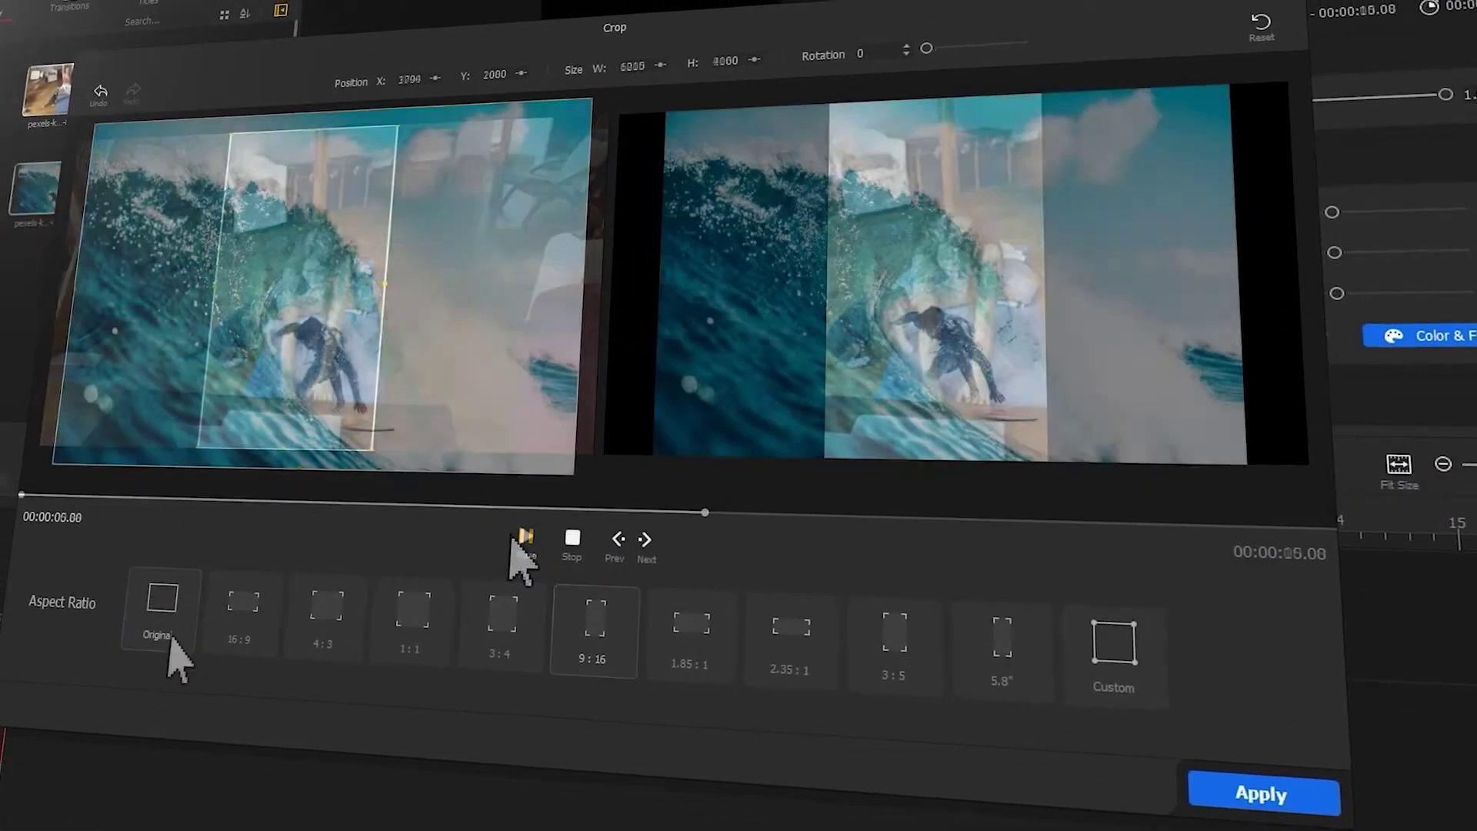
Step: Crop the surf clip to 16:9 and pull the crop's top edge down into the frame
click(234, 611)
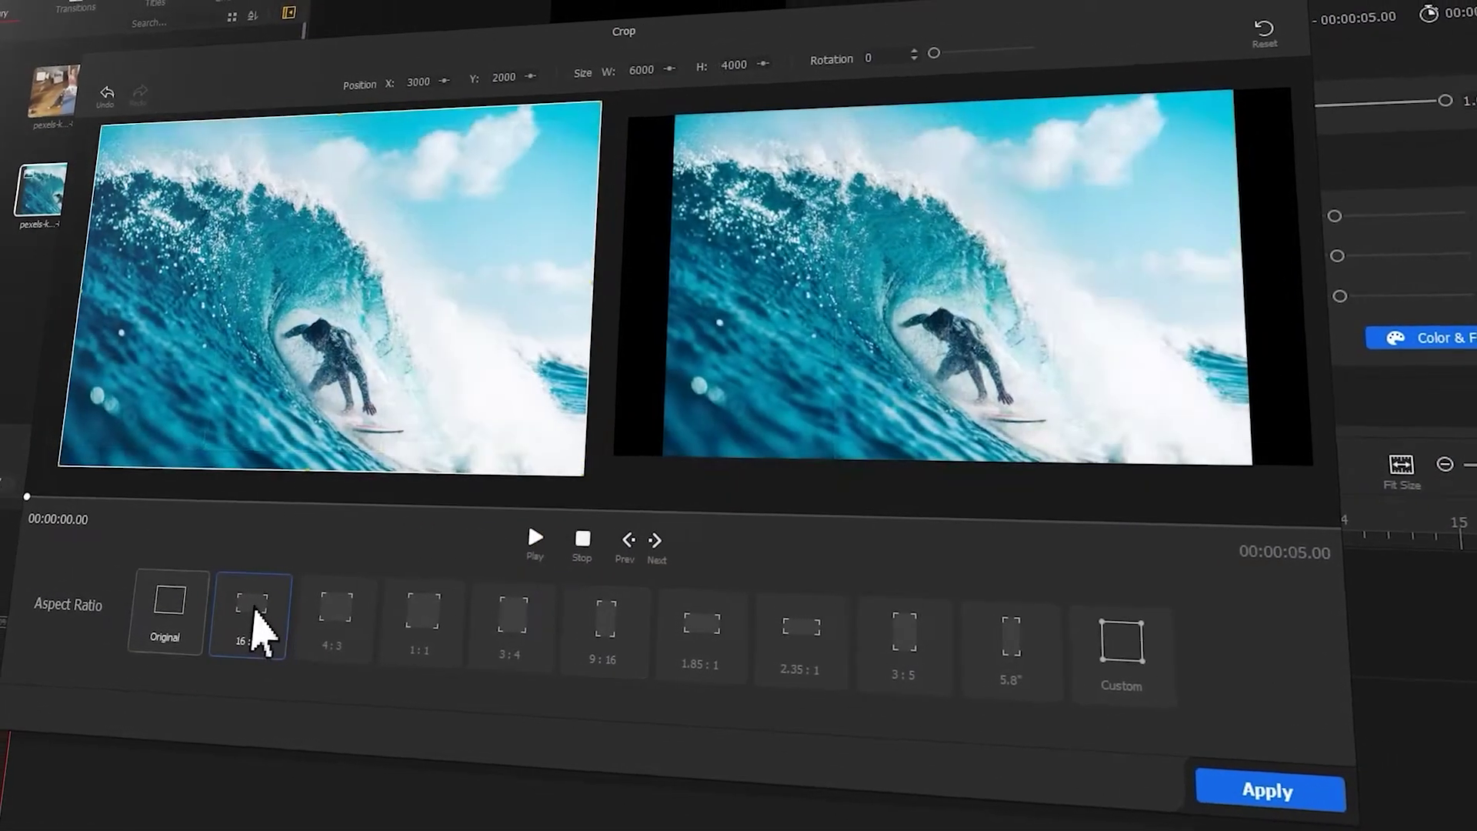
drag(353, 146, 359, 187)
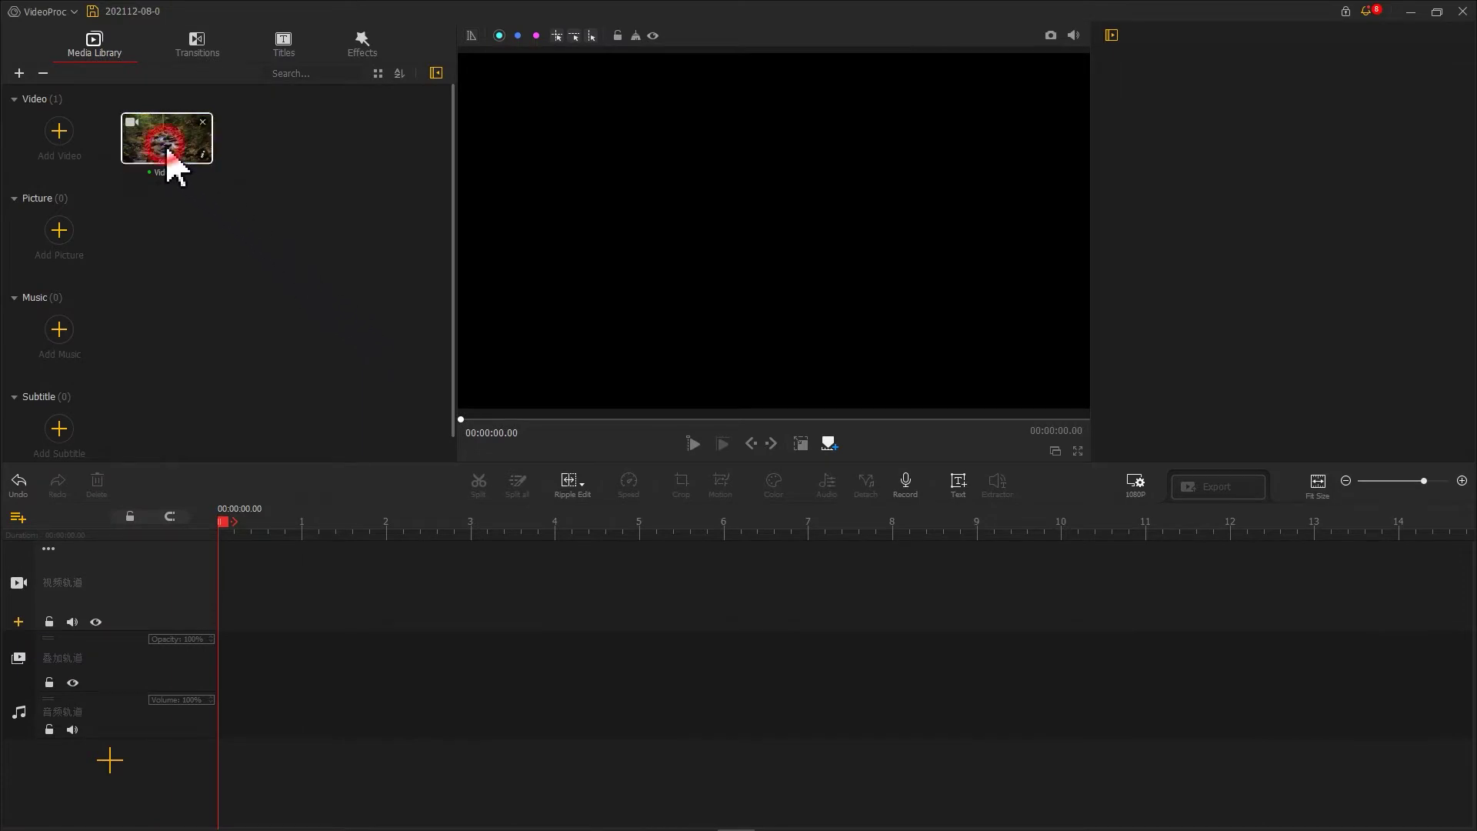
Step: Place Video1 on the video track and bring up its Color properties
drag(168, 154, 243, 567)
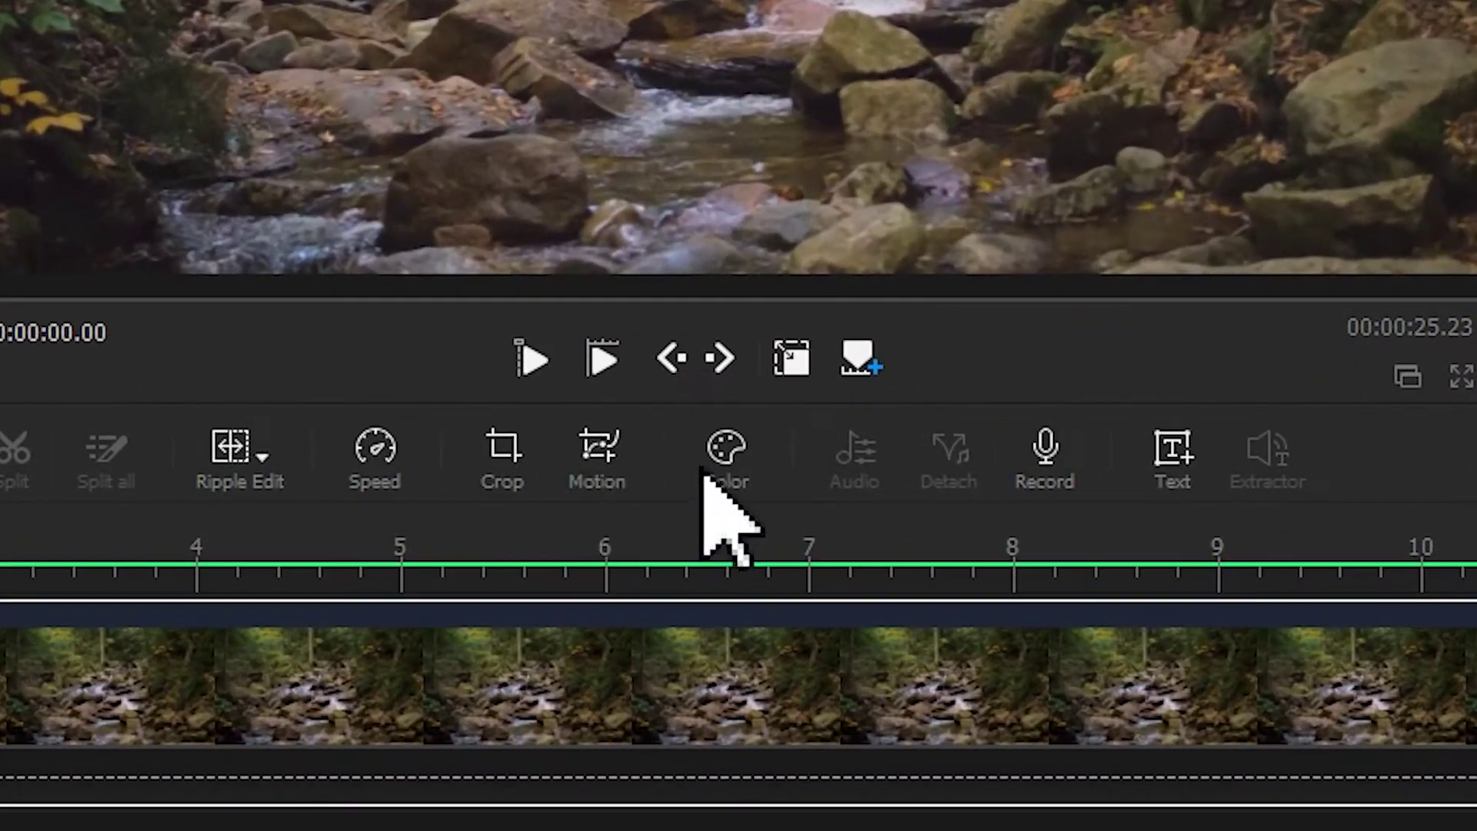
click(772, 489)
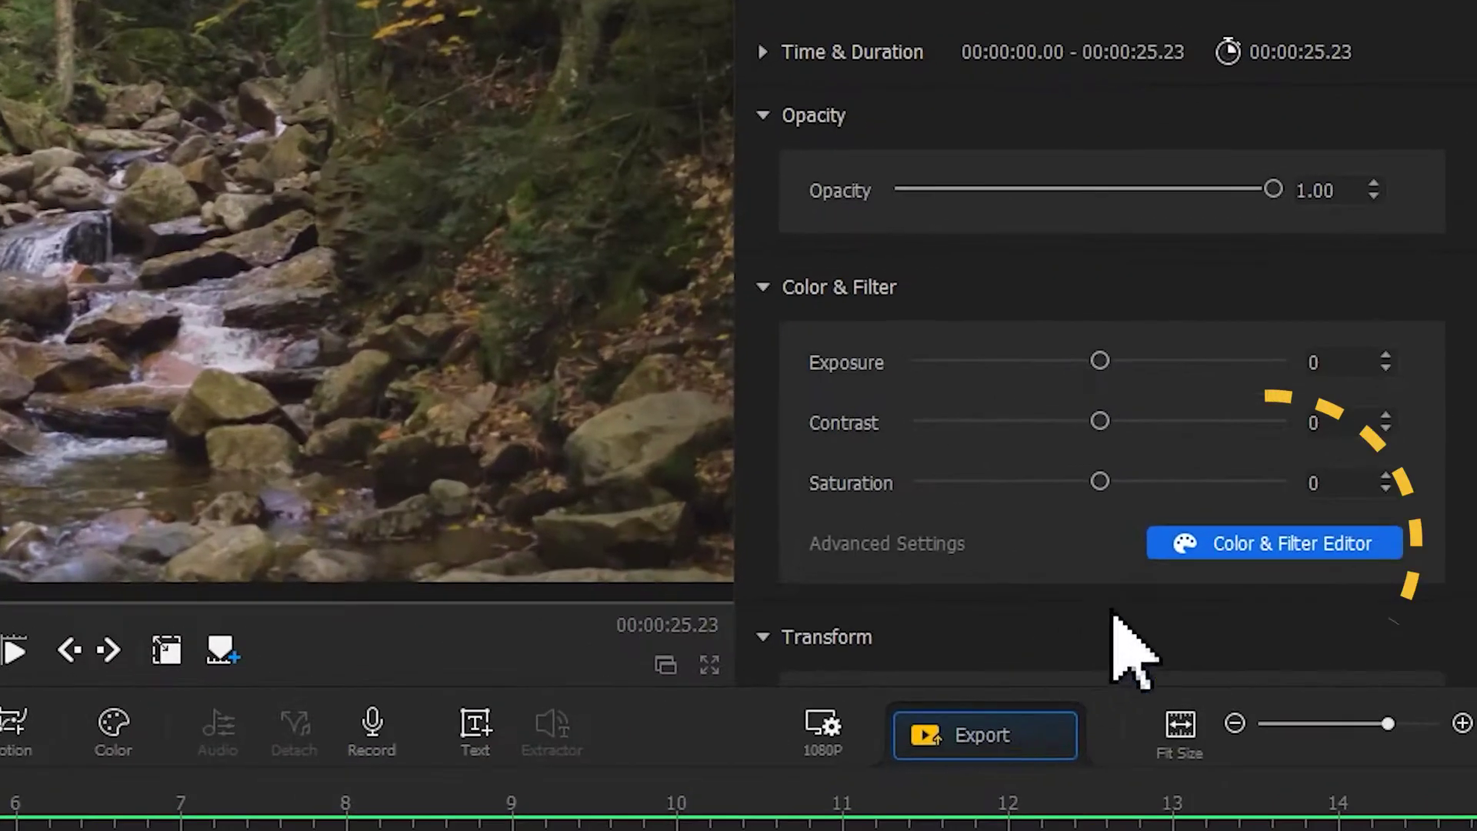
Step: Open the Color & Filter Editor for the forest clip and scroll through its settings
click(1324, 387)
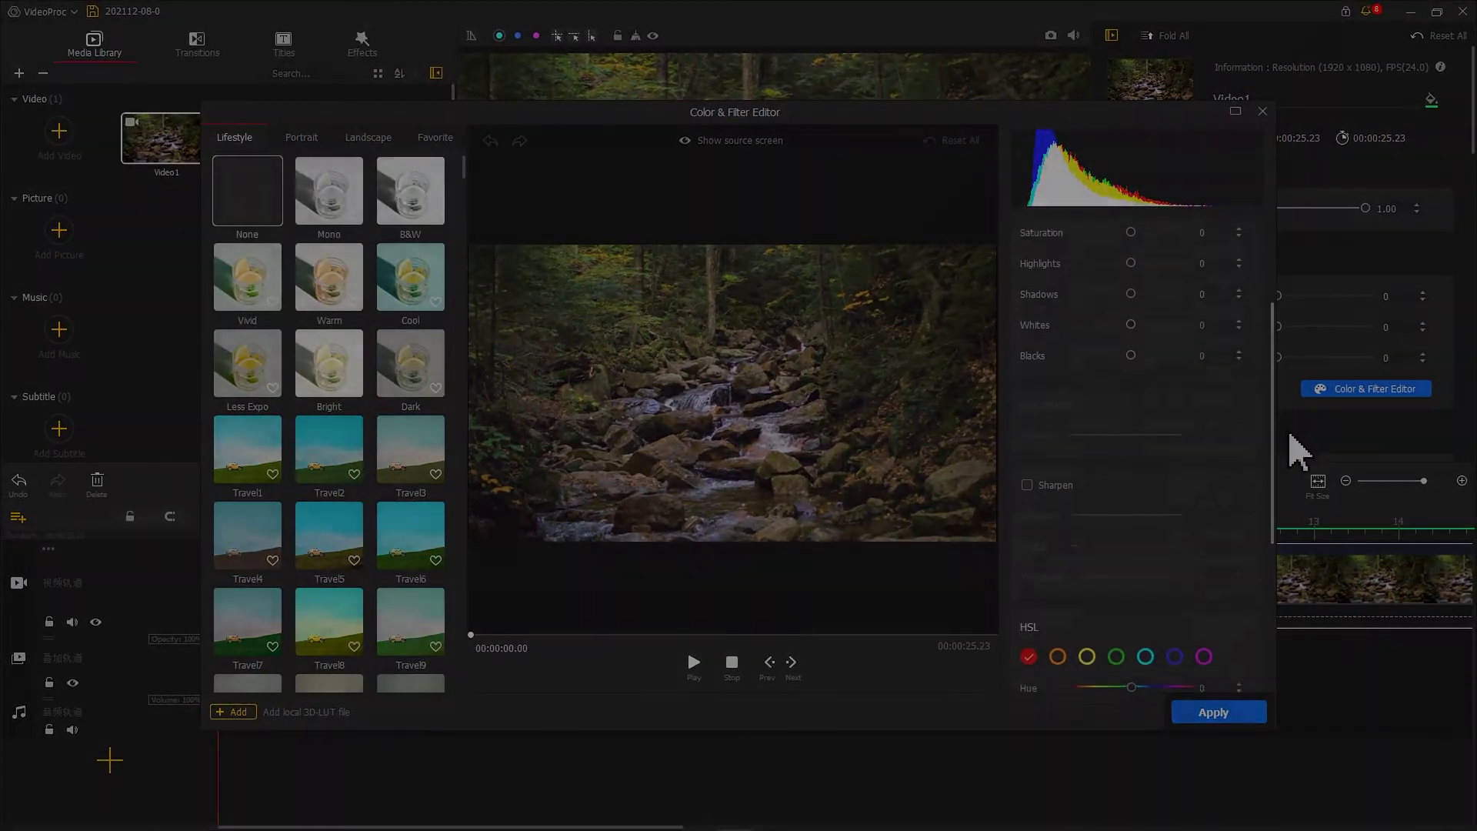
drag(1291, 435, 1297, 598)
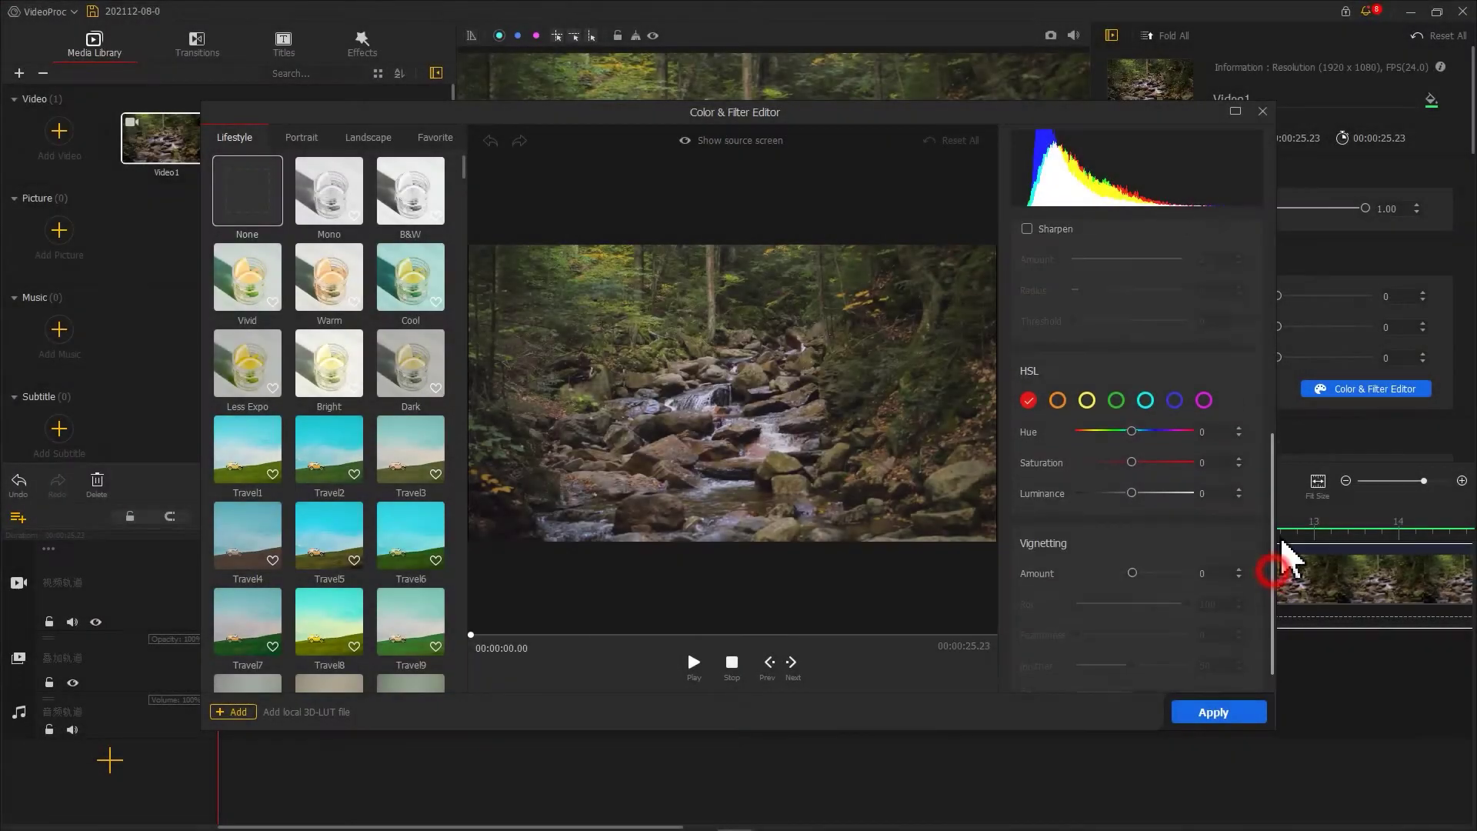
drag(1287, 563, 1281, 382)
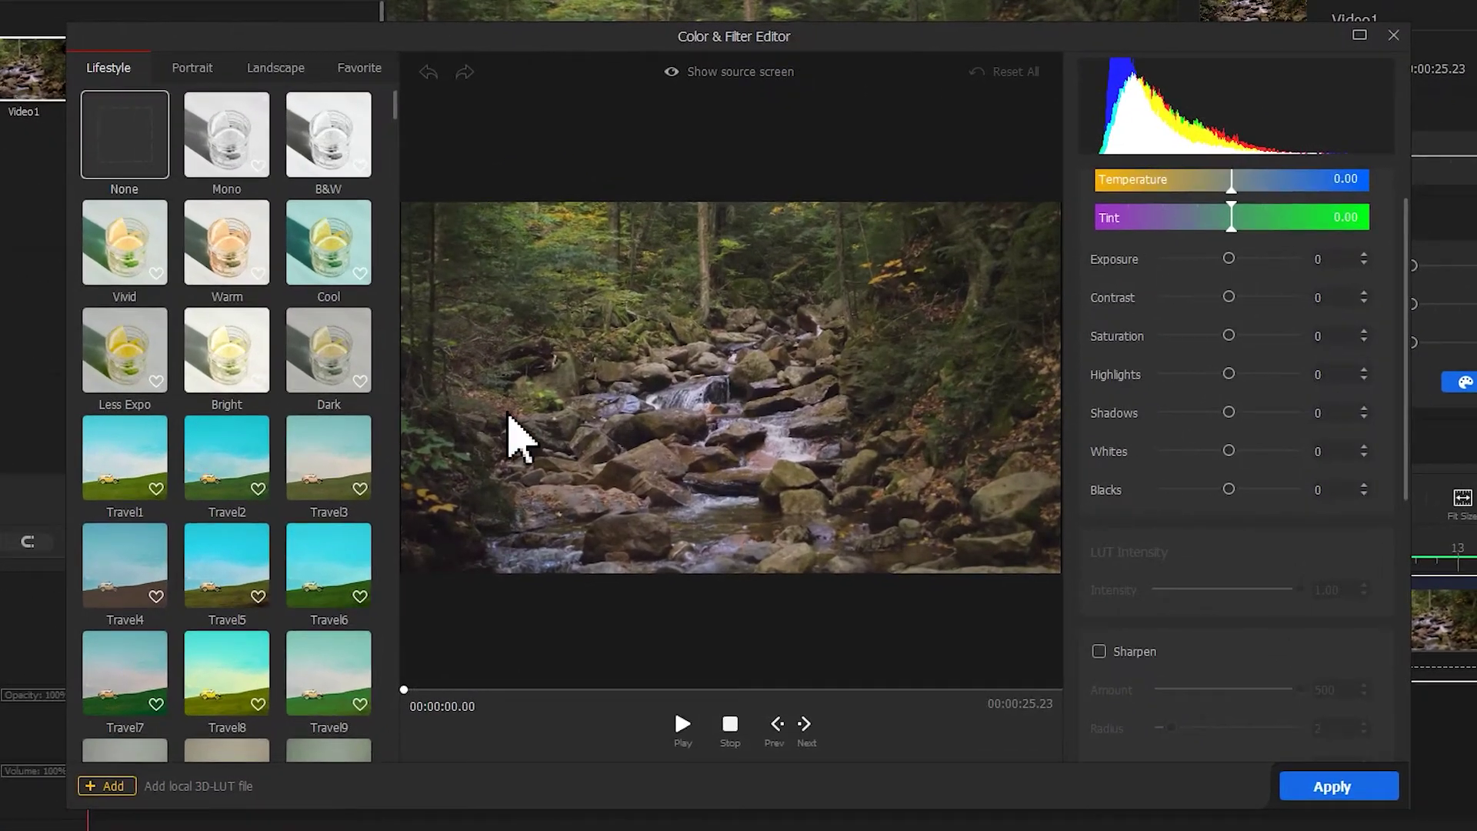
Step: Apply the Dark Lifestyle filter and weaken its LUT intensity to about 0.63
click(406, 370)
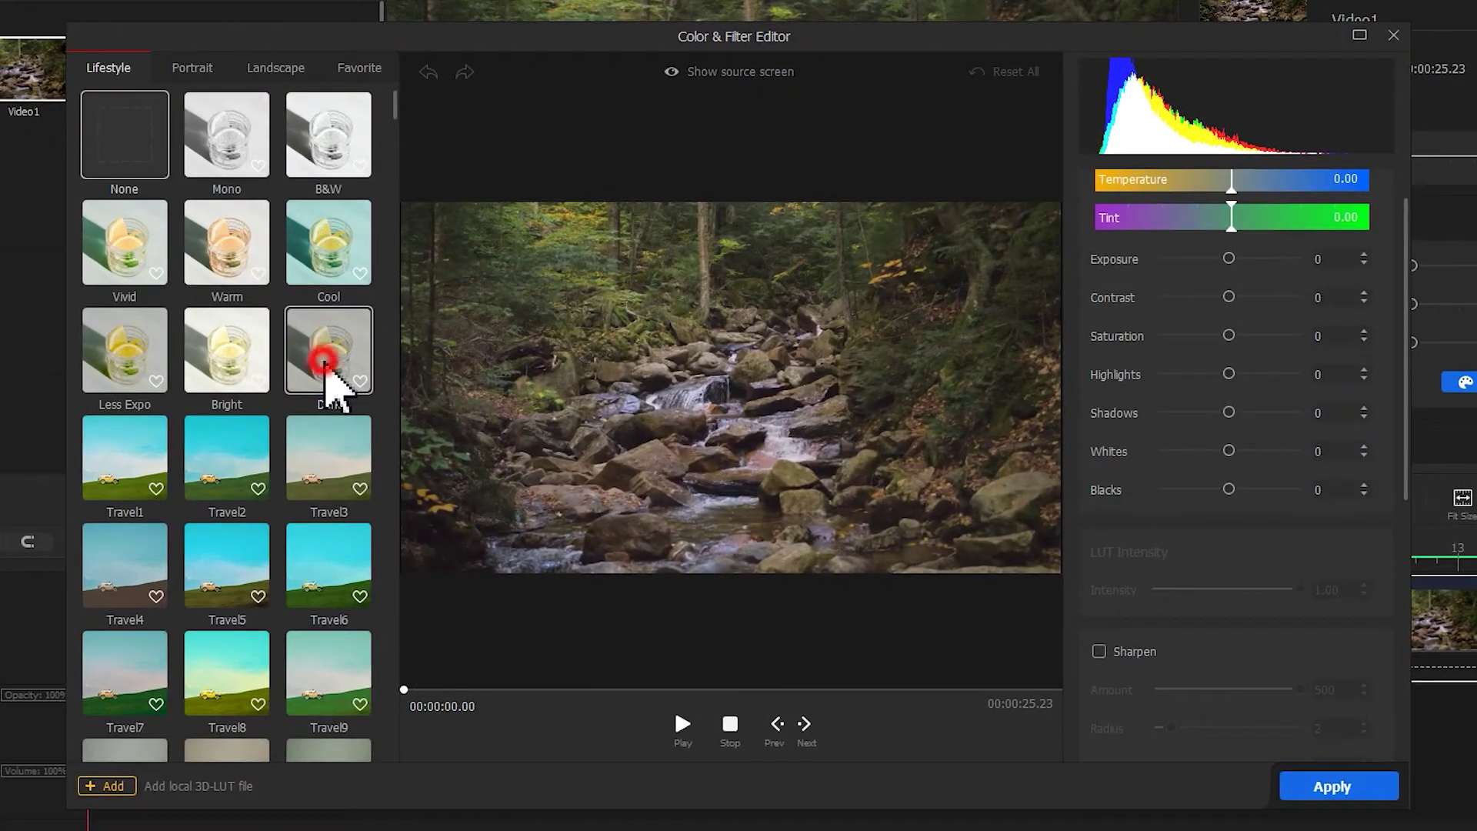
click(331, 361)
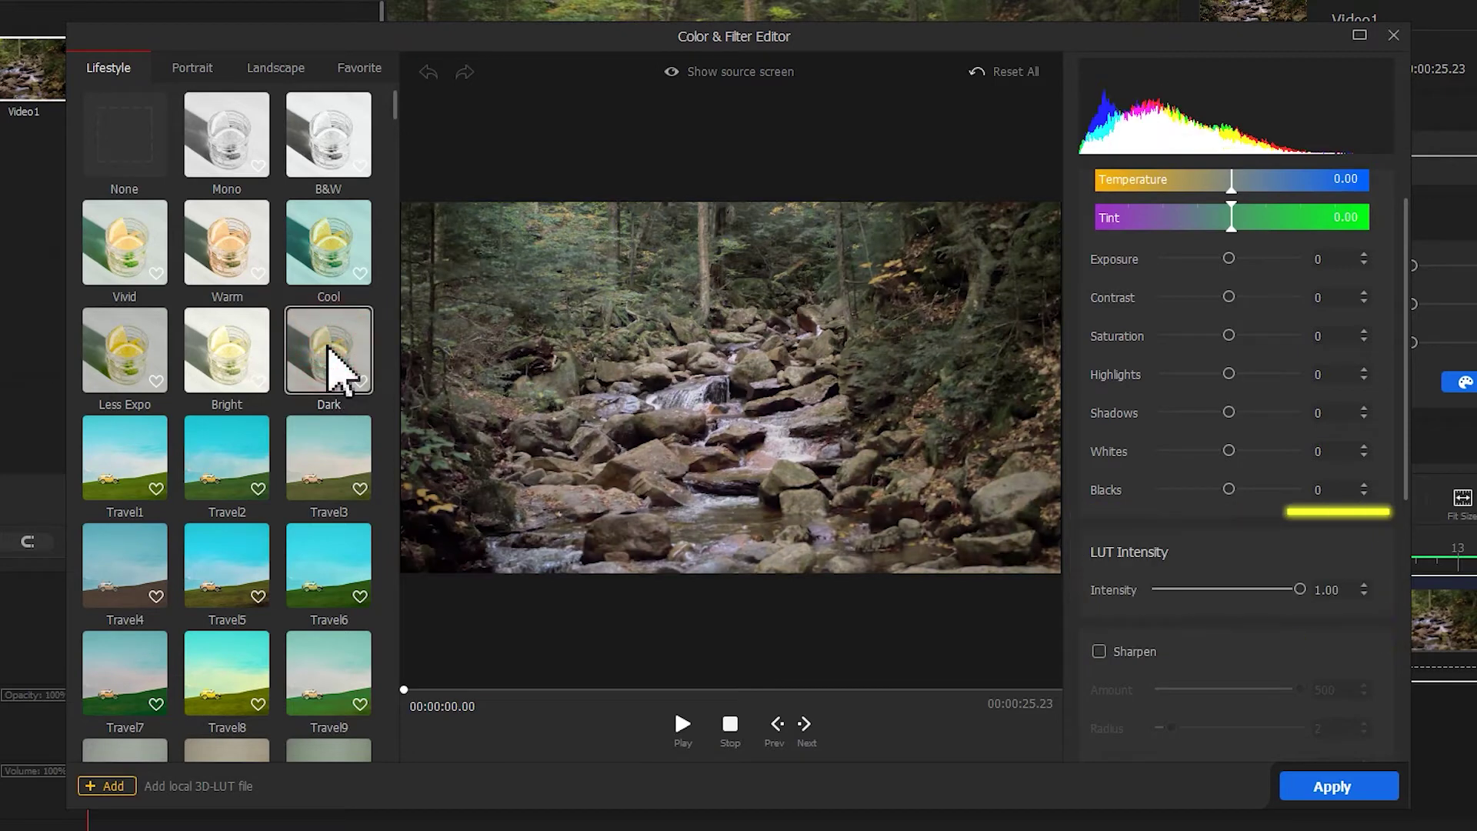
mouse_move(1299, 590)
mouse_down()
mouse_move(1200, 591)
mouse_move(1293, 590)
mouse_up()
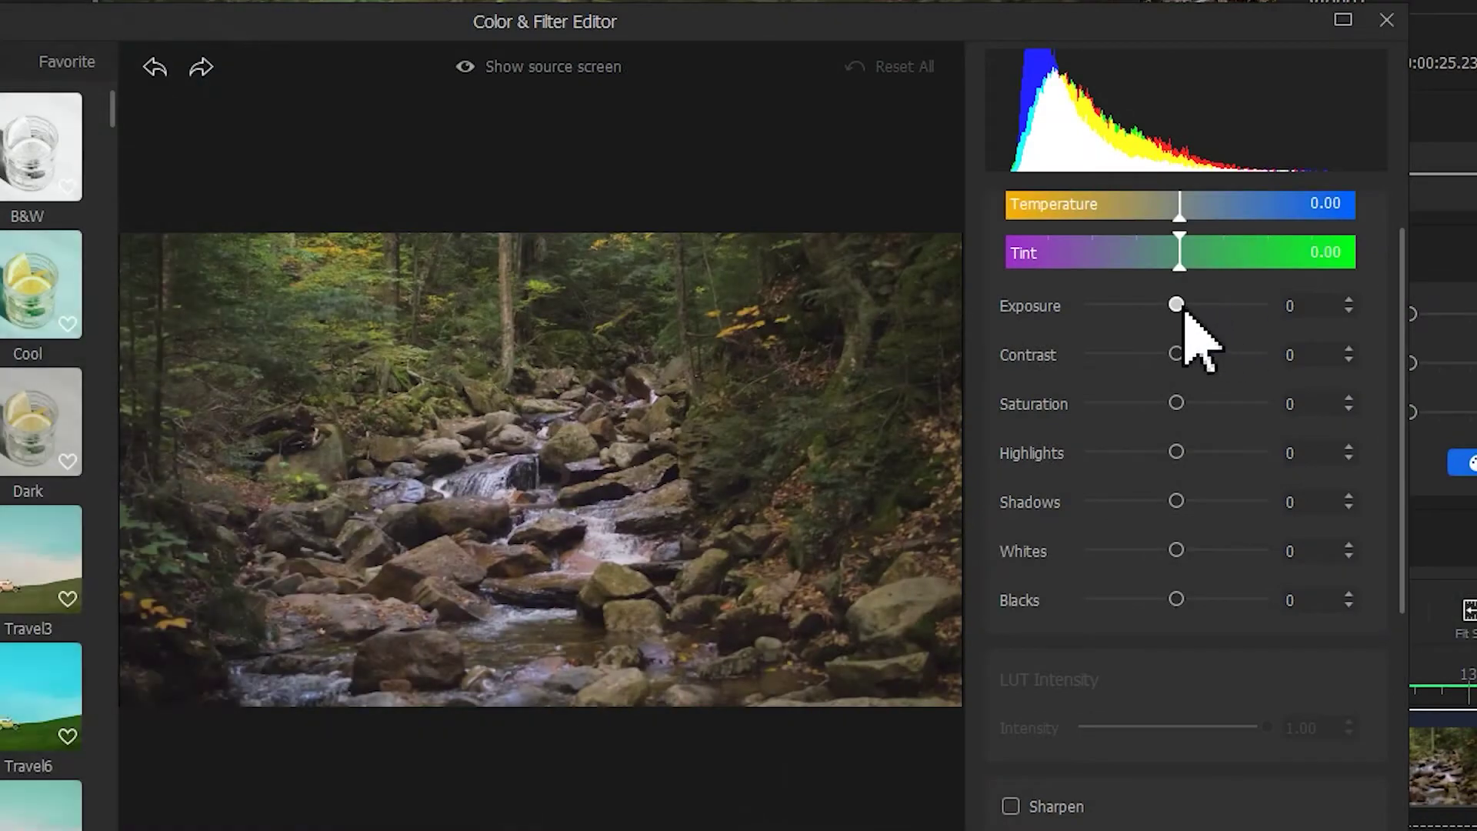
Step: Lower exposure to -68, reduce saturation, pull whites to -97 and lower blacks slightly
drag(1177, 306, 1126, 308)
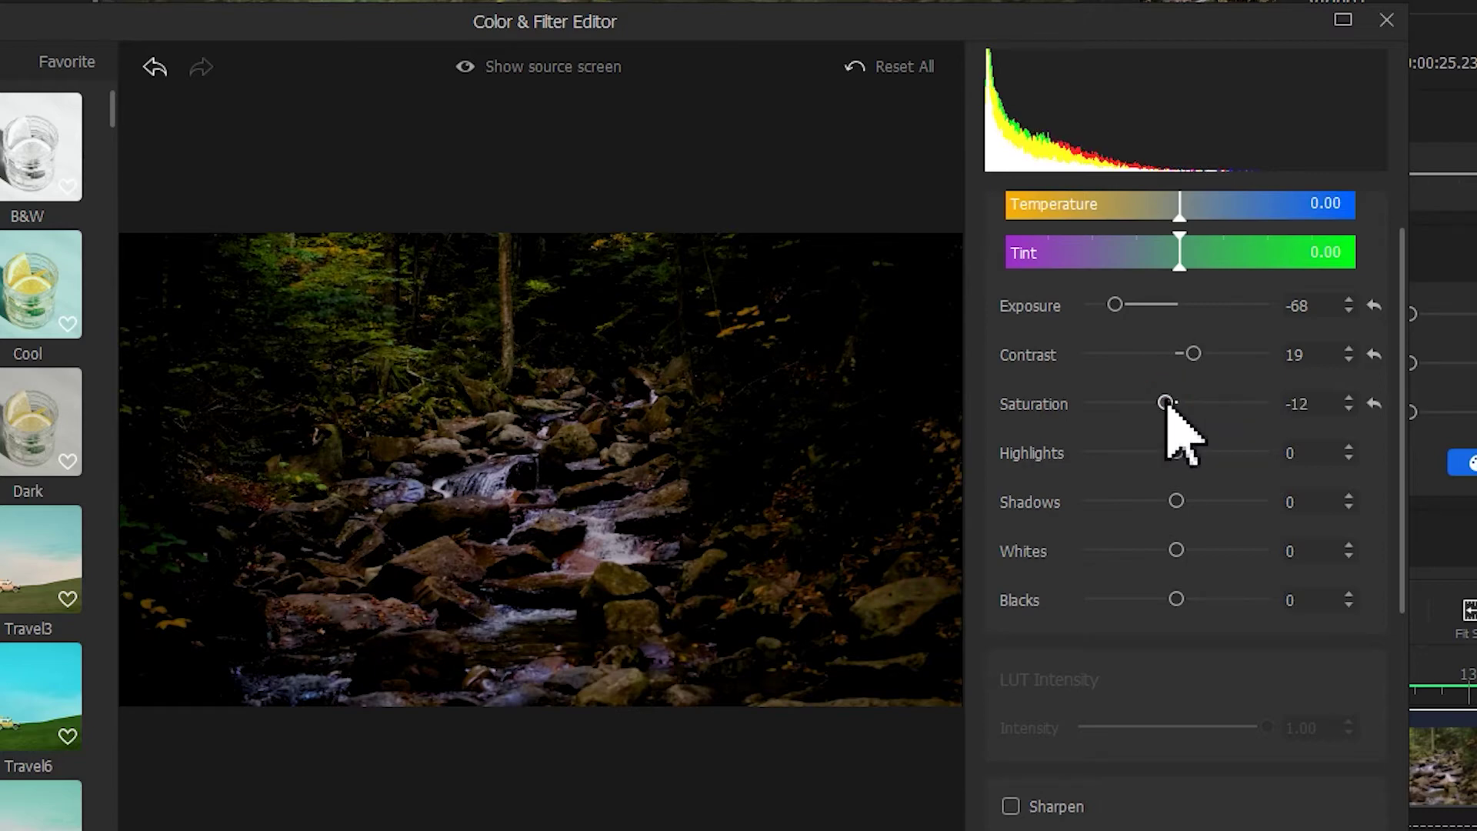
drag(1167, 406, 1145, 405)
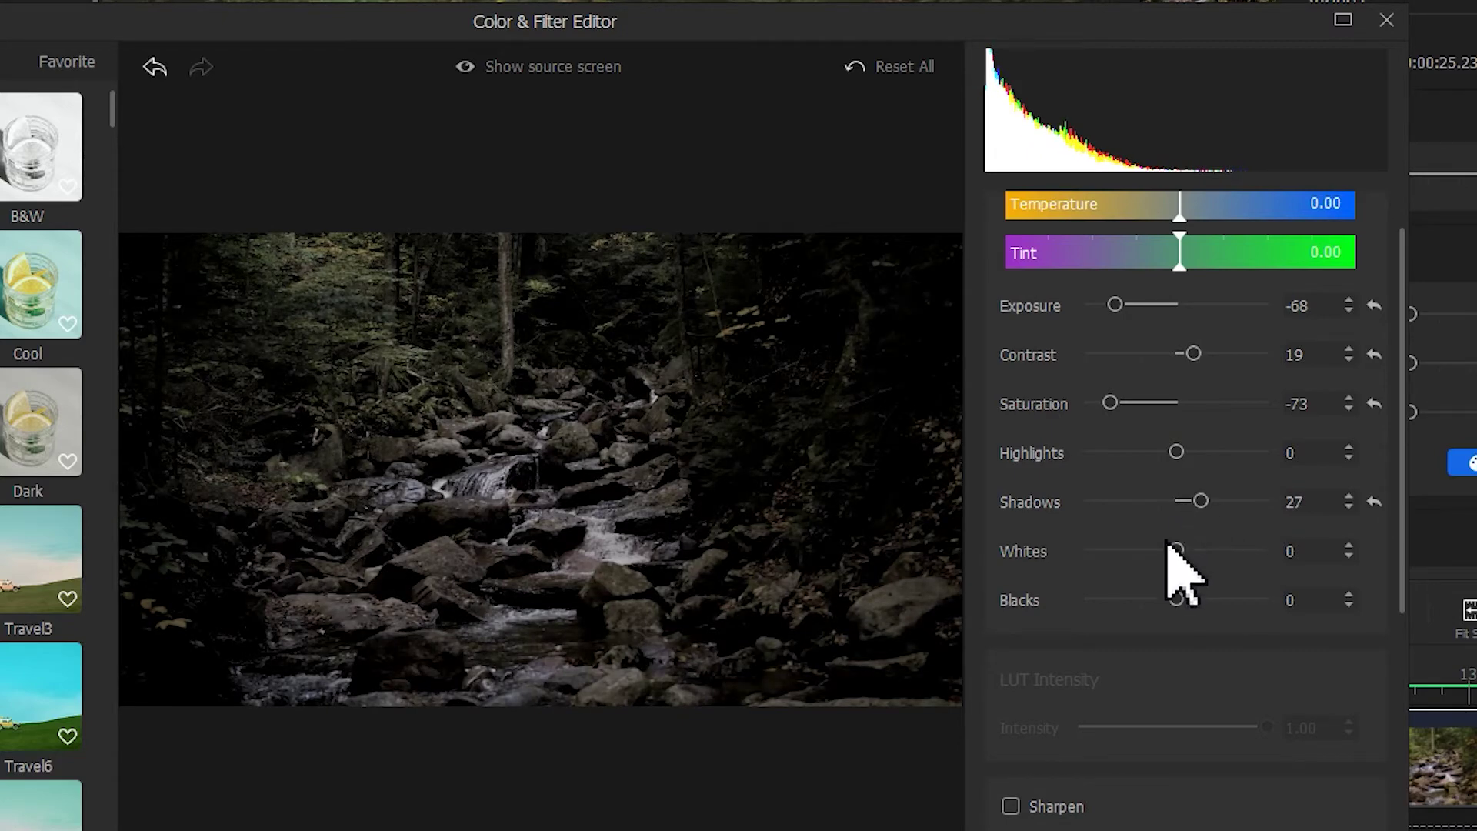
drag(1173, 547, 1114, 551)
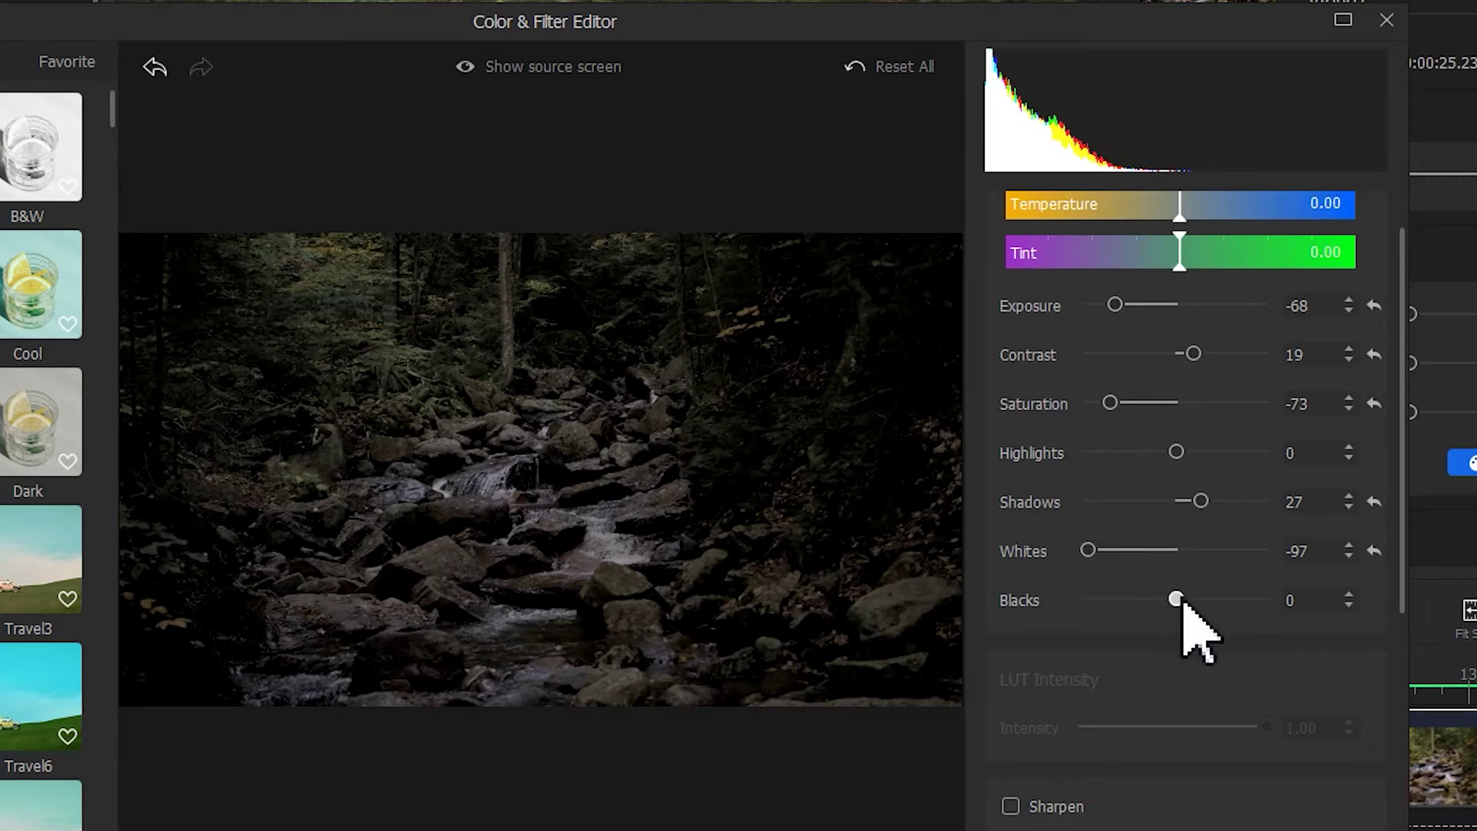
drag(1182, 601, 1173, 603)
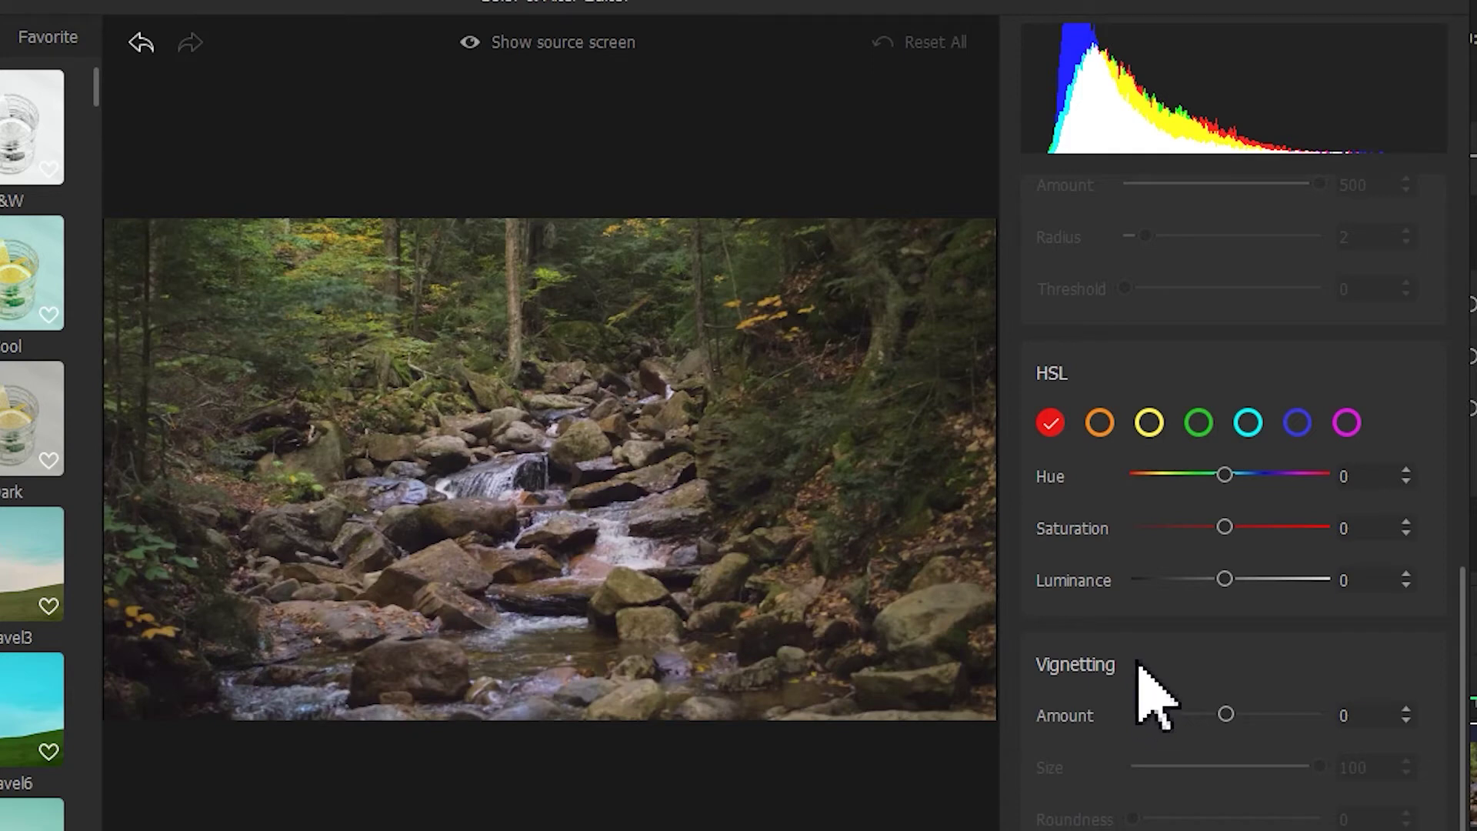
Step: Trial 100 saturation on the red, orange and green HSL ranges, undoing the orange and green boosts
drag(1224, 528, 1337, 531)
click(1100, 422)
drag(1224, 528, 1352, 527)
key(ctrl+z)
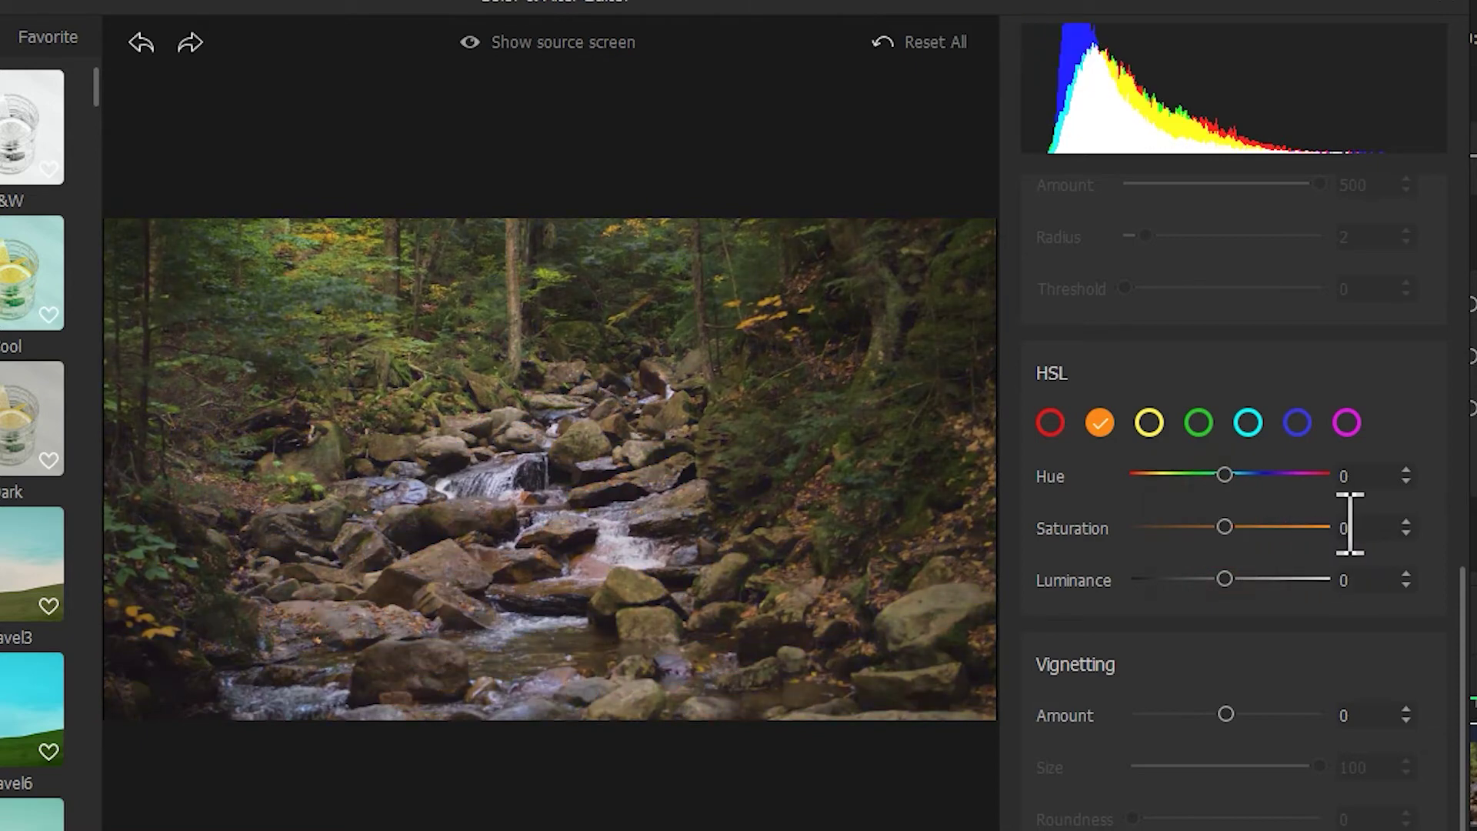
drag(1225, 528, 1341, 538)
key(ctrl+z)
click(1149, 423)
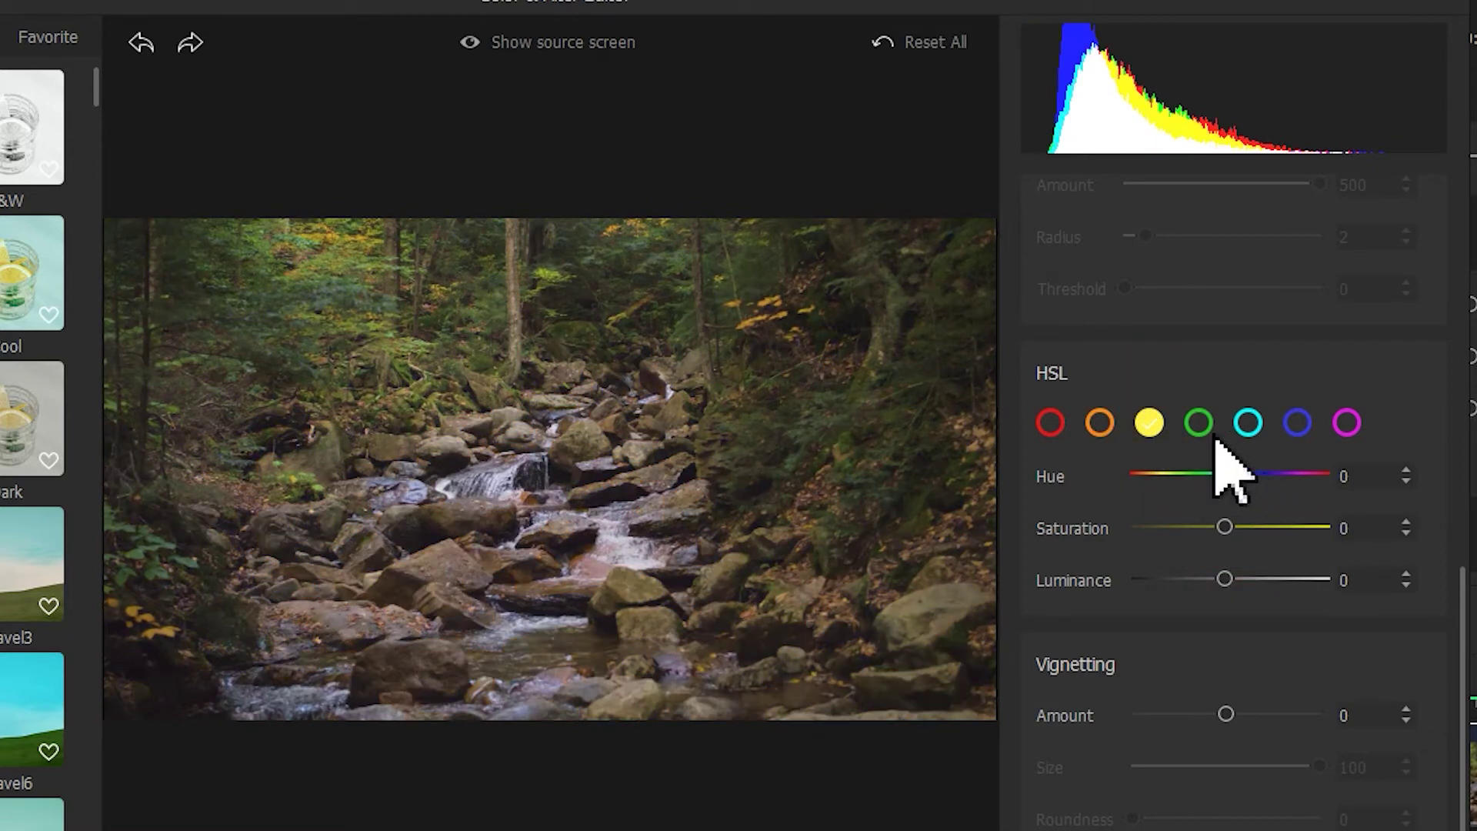
click(1199, 422)
drag(1224, 527, 1333, 530)
key(ctrl+z)
Step: Try maximum saturation on cyan, blue and magenta, undoing each boost
click(1248, 422)
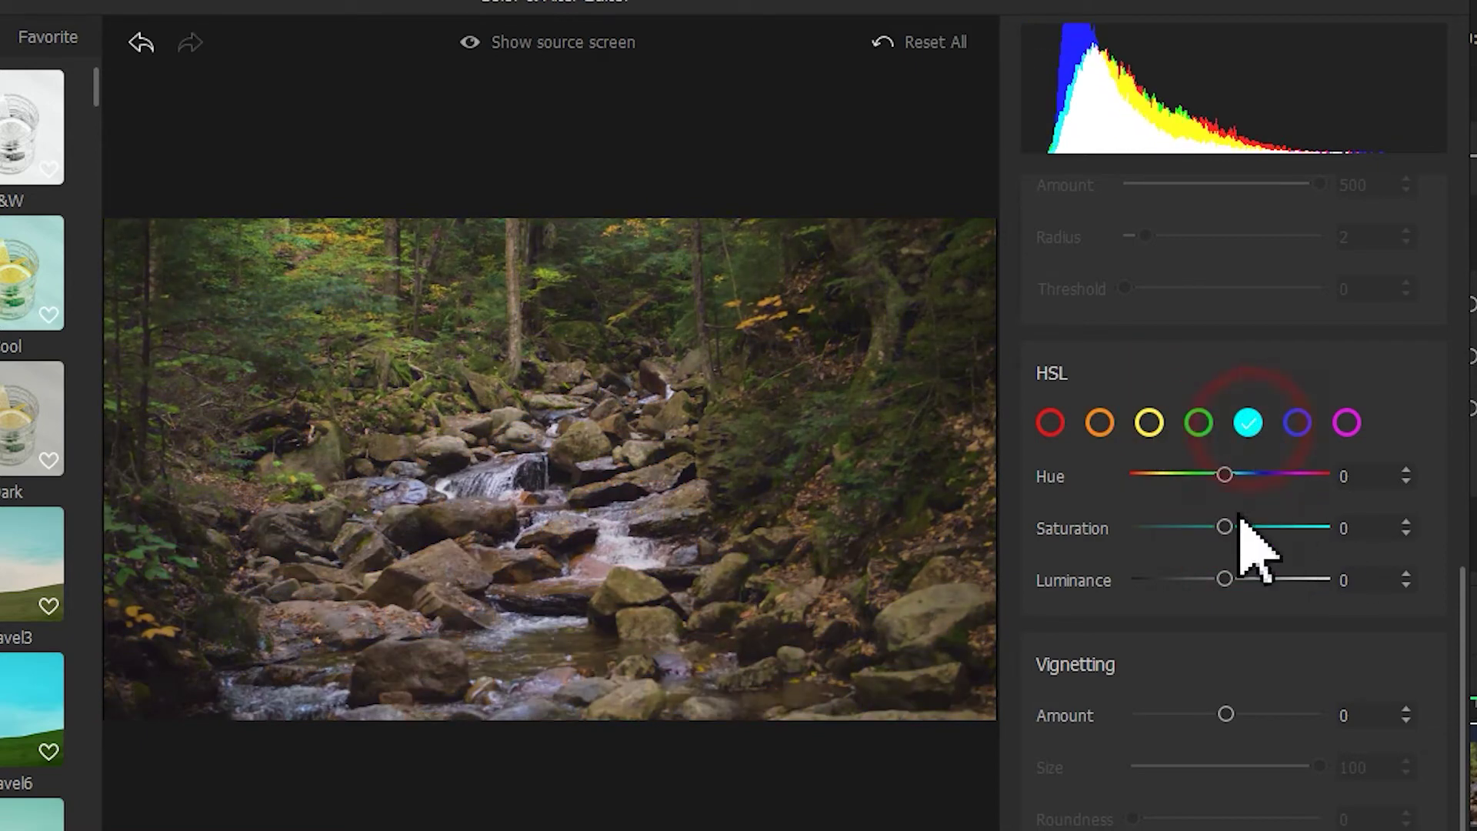
drag(1225, 528, 1346, 534)
key(ctrl+z)
click(1297, 423)
drag(1225, 527, 1346, 529)
key(ctrl+z)
click(1346, 422)
drag(1225, 528, 1346, 529)
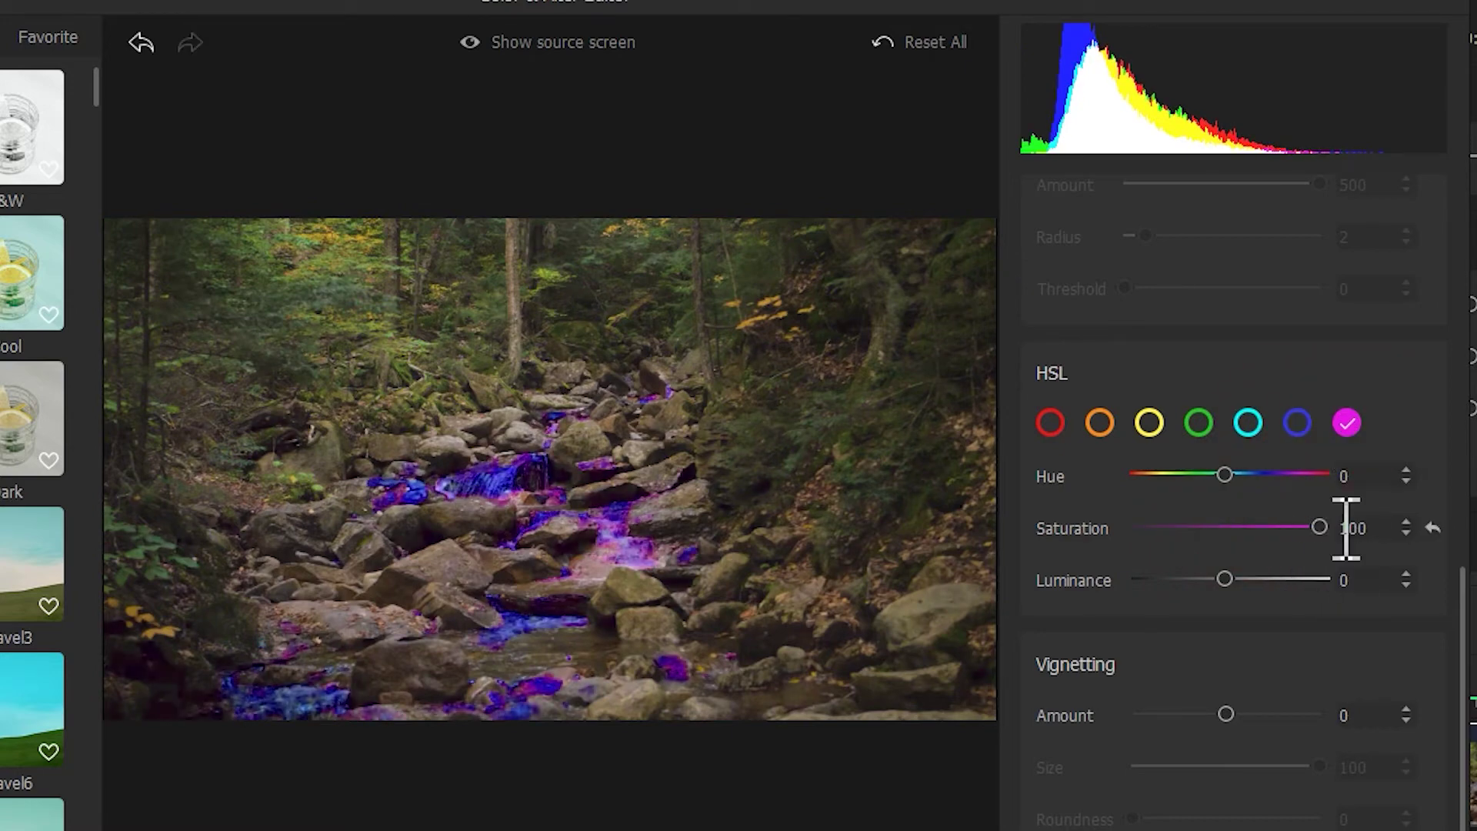
key(ctrl+z)
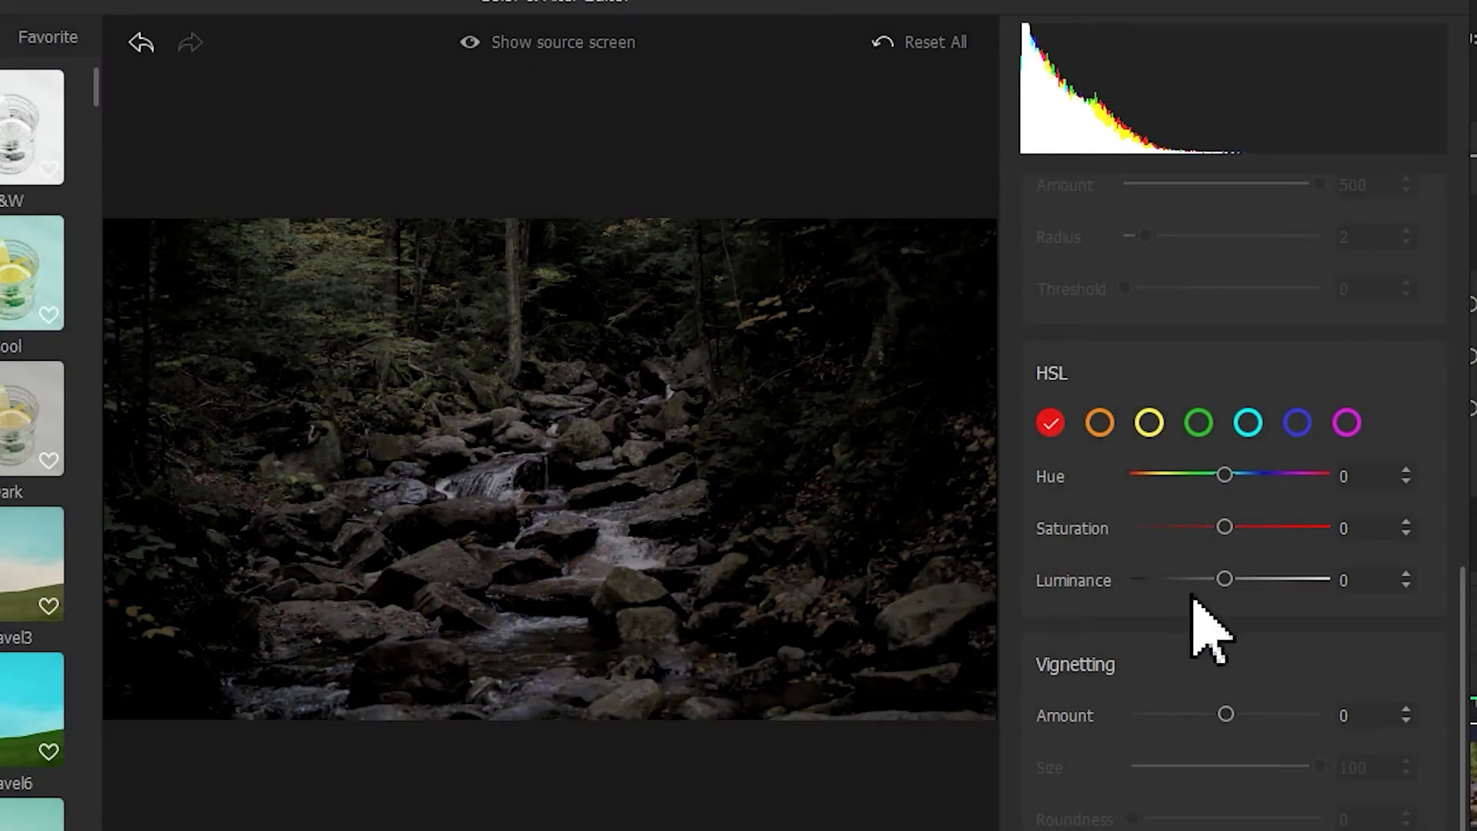
Step: Nudge HSL hues: red to 8, orange to 7, yellow to 10 with saturation 5, green to 25
drag(1226, 475, 1230, 474)
click(1098, 422)
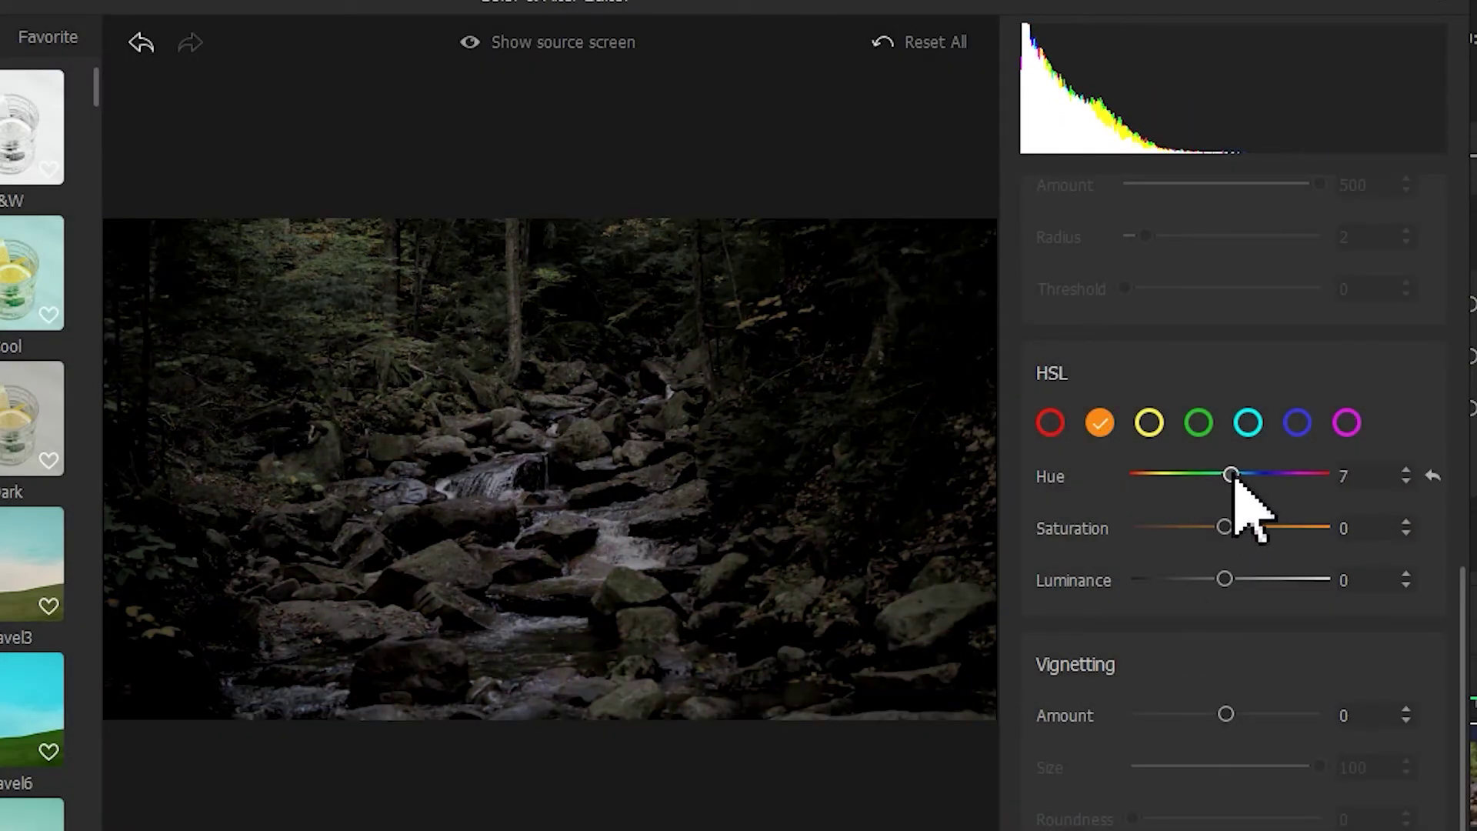
drag(1224, 528, 1226, 527)
click(1150, 423)
drag(1224, 475, 1233, 475)
drag(1225, 528, 1230, 528)
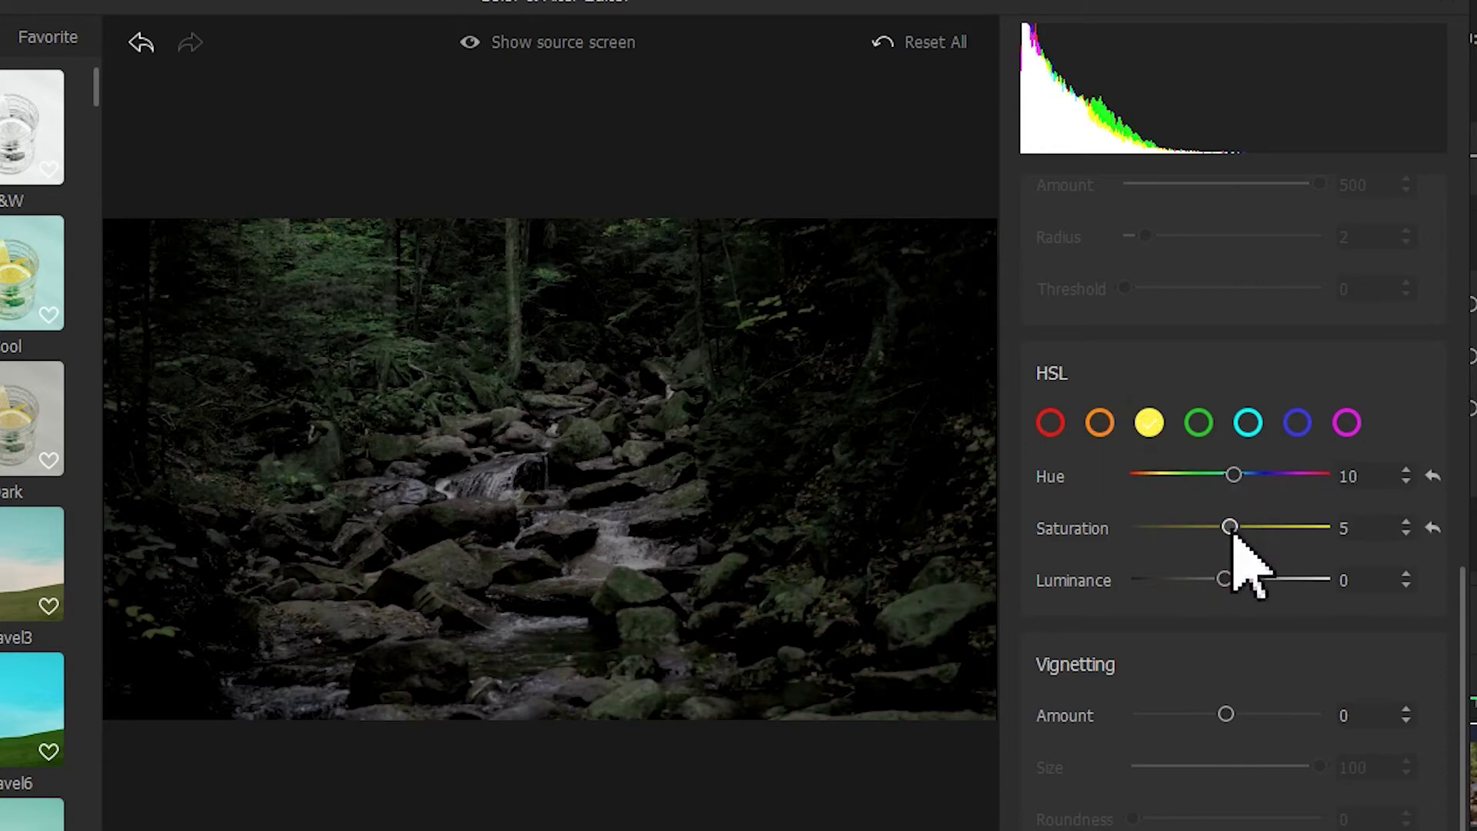
click(1198, 422)
drag(1223, 475, 1248, 475)
drag(1225, 527, 1228, 528)
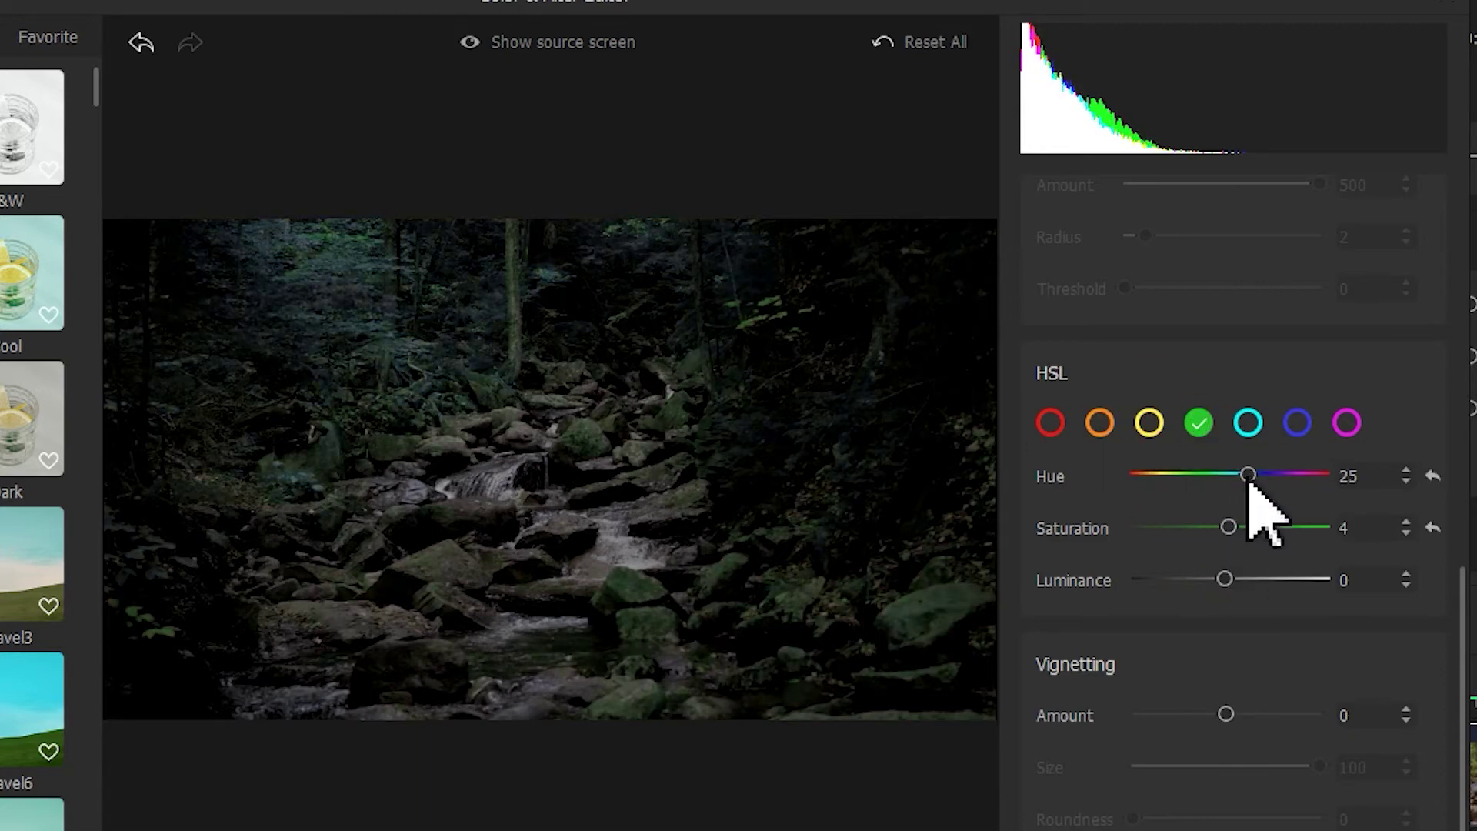
Step: Shift the cyan hue to 7 with saturation 4, and the magenta hue to 5
click(1248, 422)
drag(1224, 475, 1231, 474)
drag(1225, 528, 1229, 528)
click(1297, 422)
click(1346, 422)
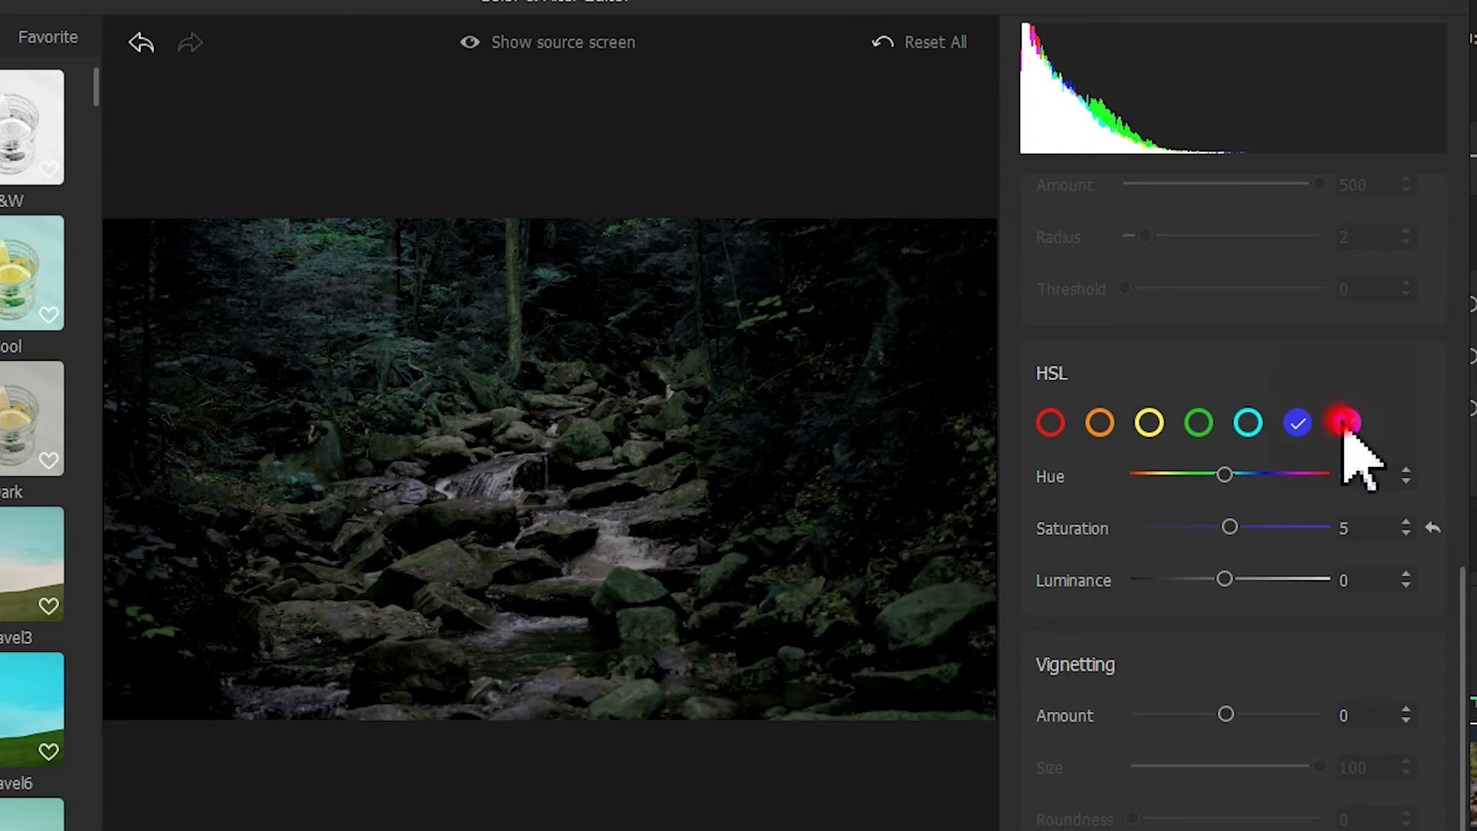
drag(1224, 474, 1230, 474)
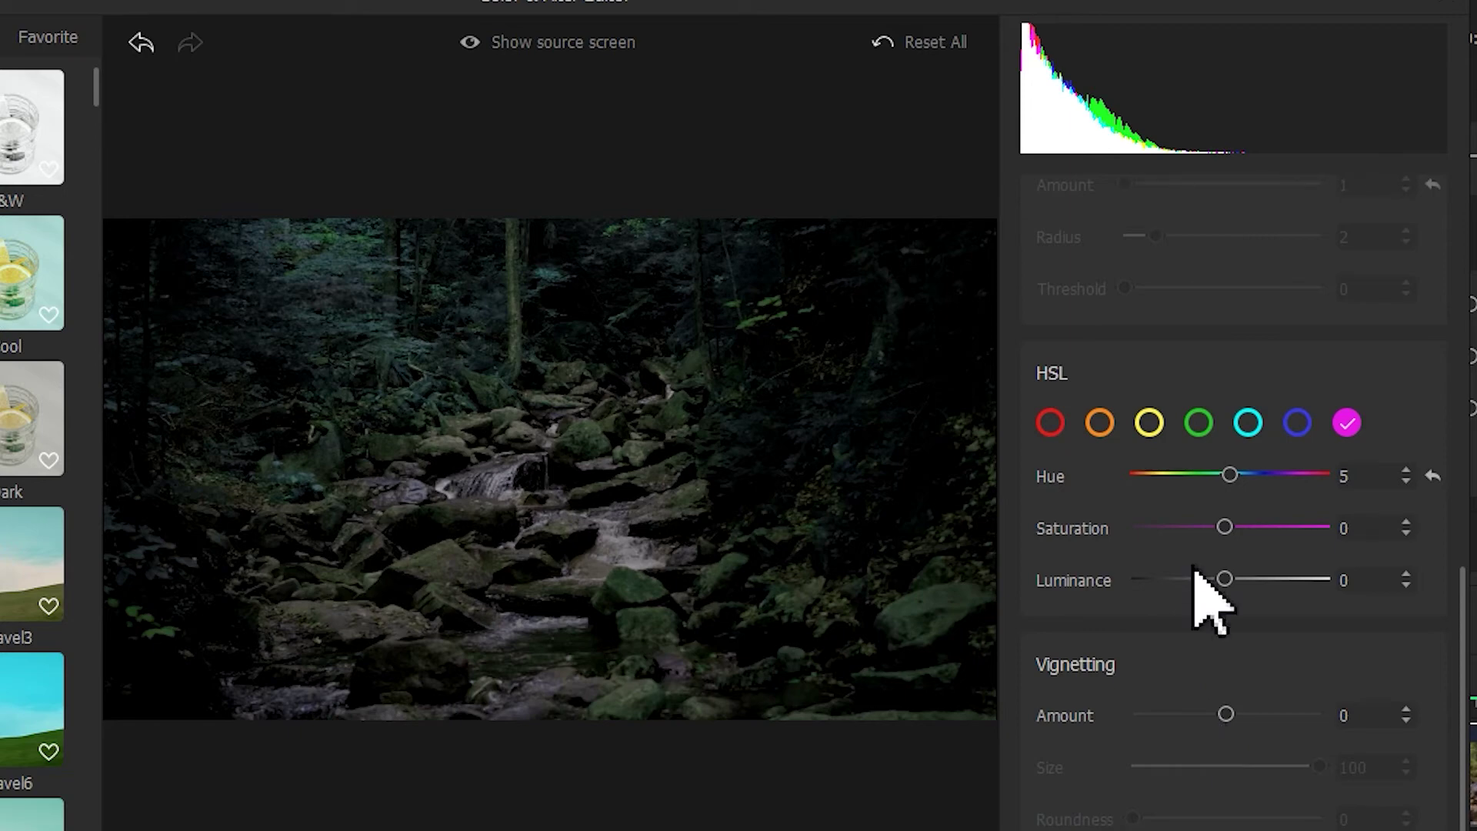
scroll(1204, 585, up, 3)
Step: Enable Sharpen on the clip with Amount 14
click(1047, 367)
click(1125, 419)
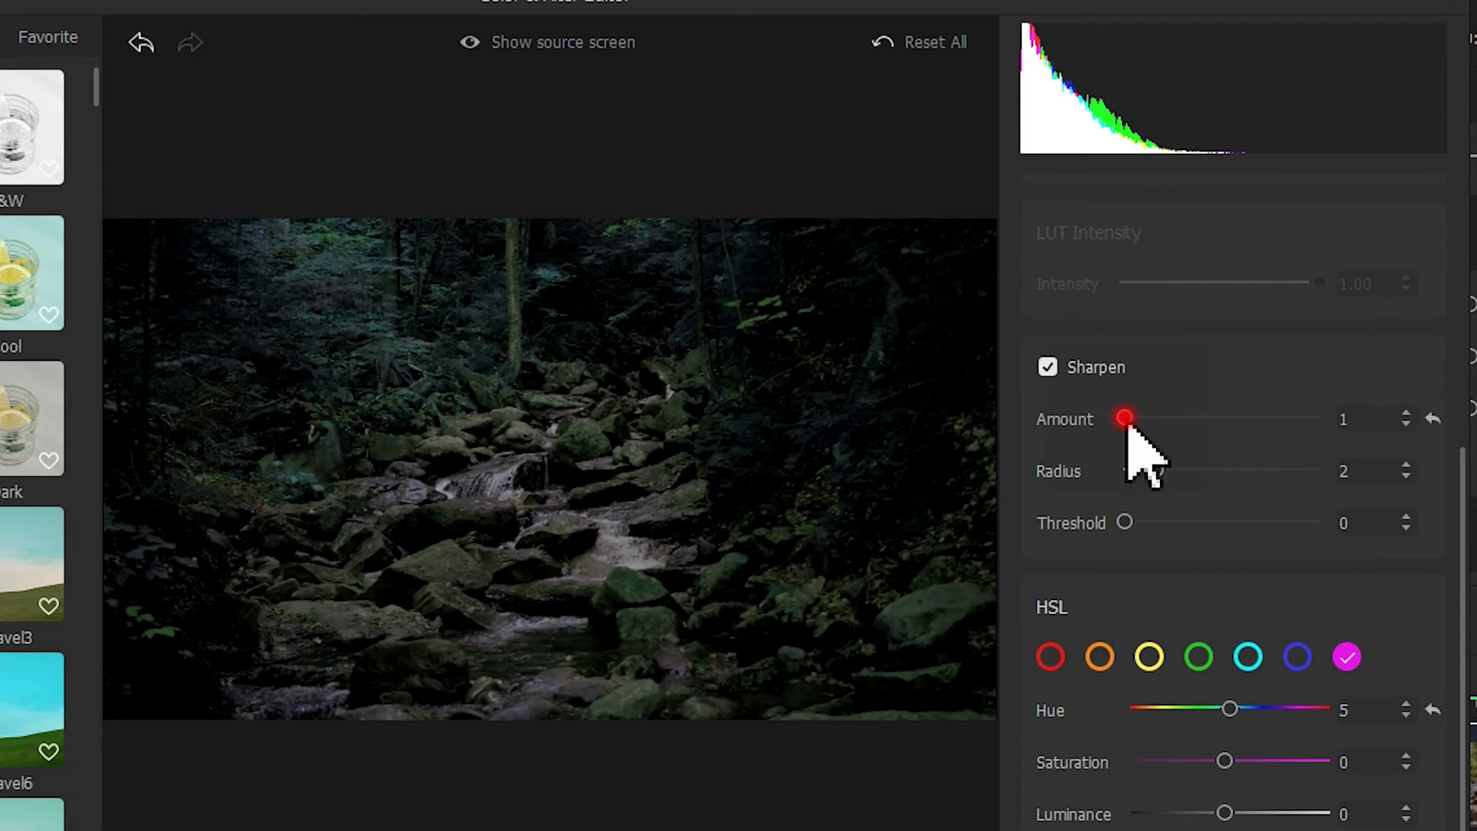
mouse_move(1128, 425)
mouse_down()
mouse_move(1346, 434)
mouse_move(1134, 450)
mouse_up()
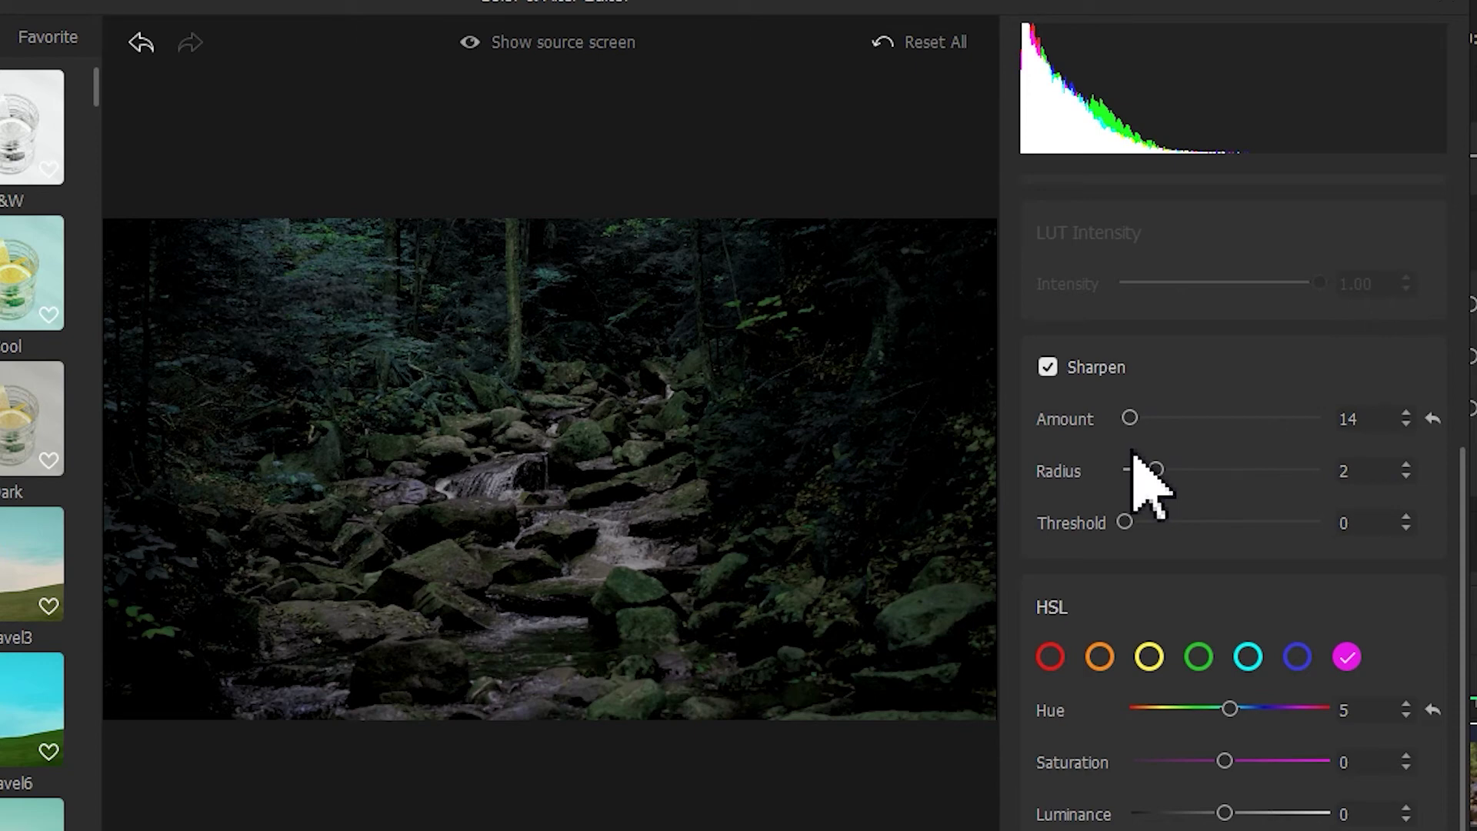
Step: Add a dark vignette with Amount -69, Size 98 and Feather 77
scroll(1138, 457, down, 3)
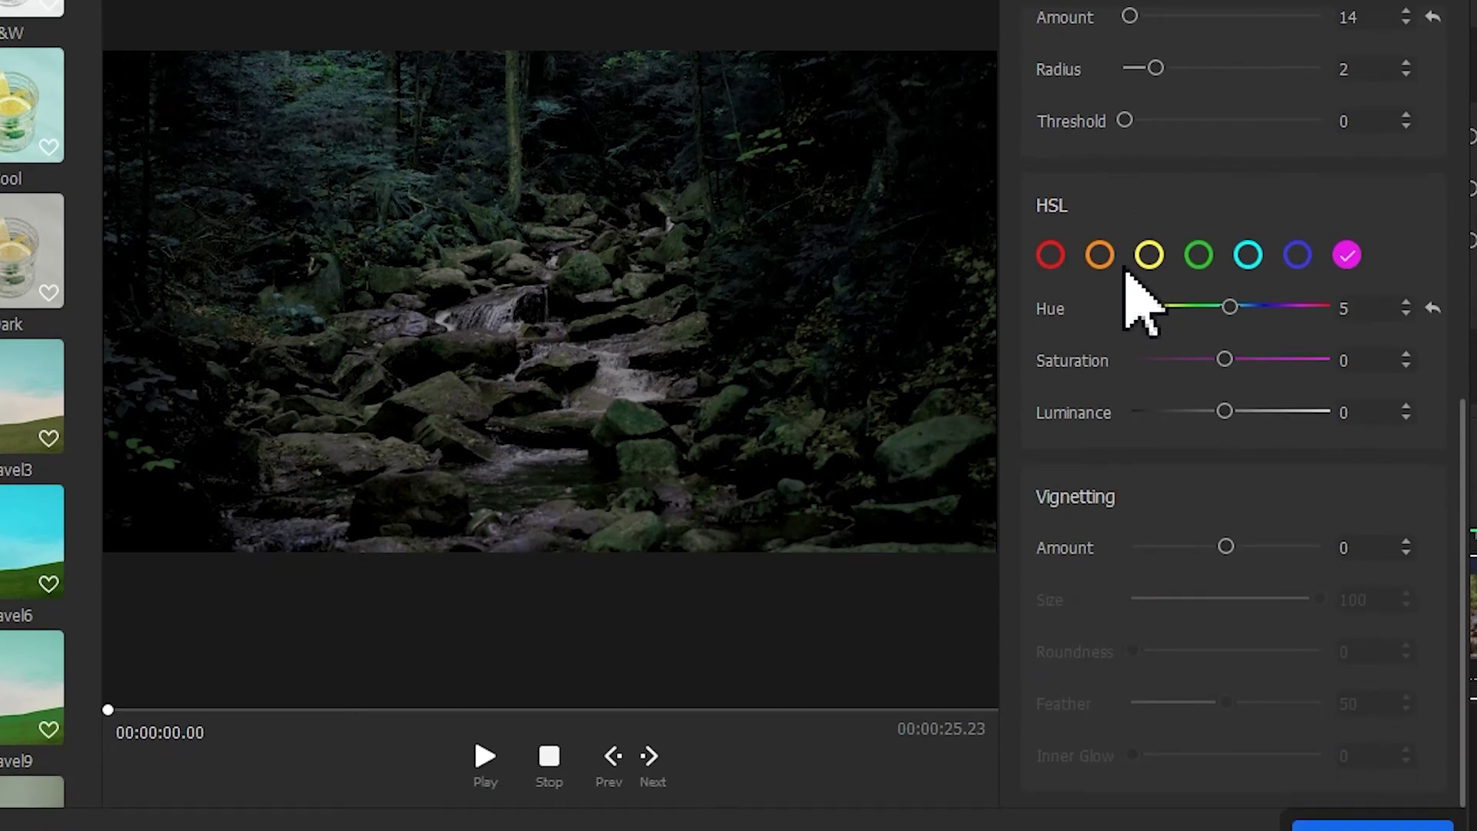
drag(1225, 547, 1158, 548)
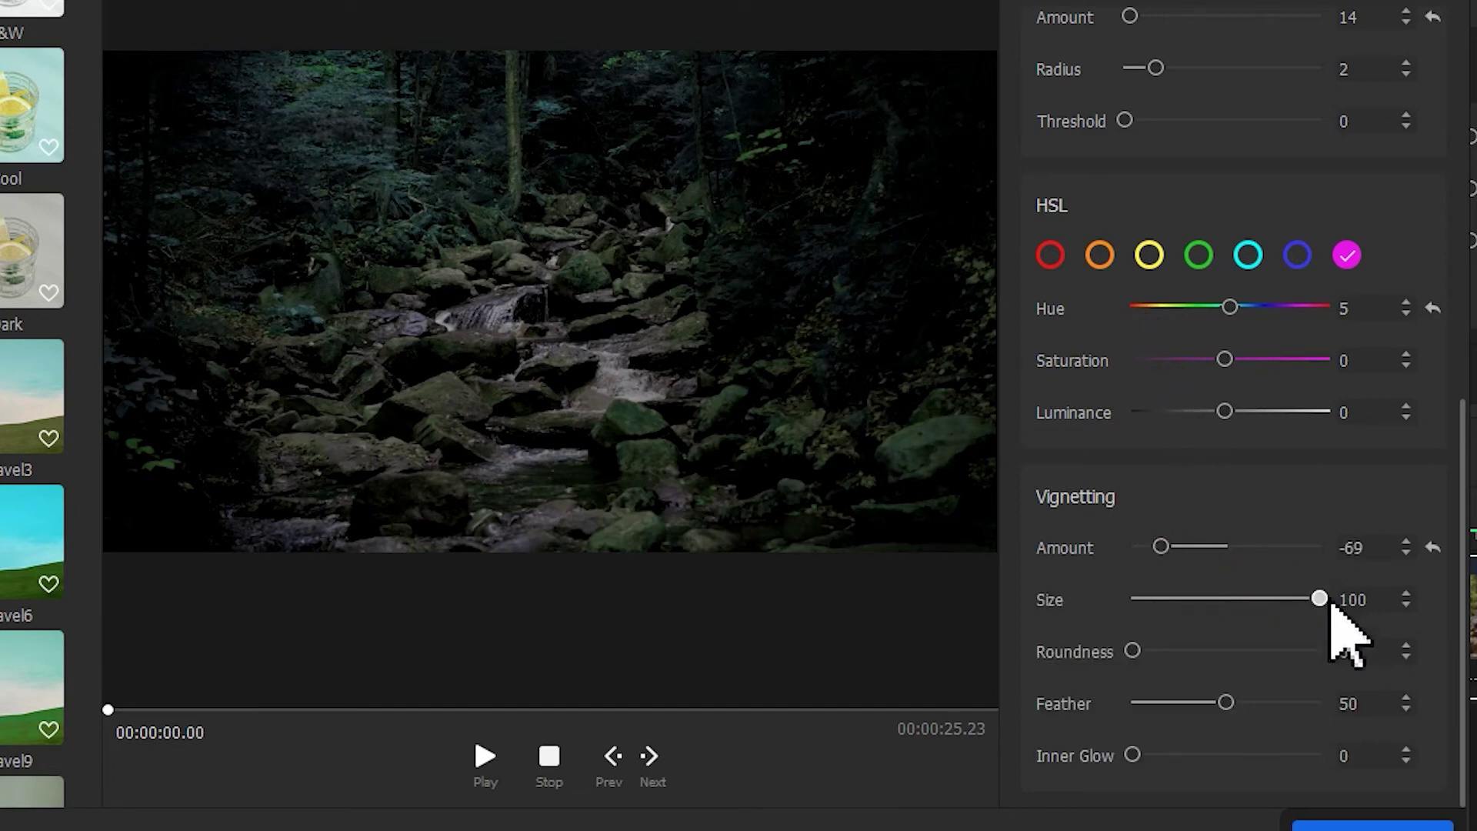
mouse_move(1320, 598)
mouse_down()
mouse_move(1295, 604)
mouse_move(1320, 605)
mouse_up()
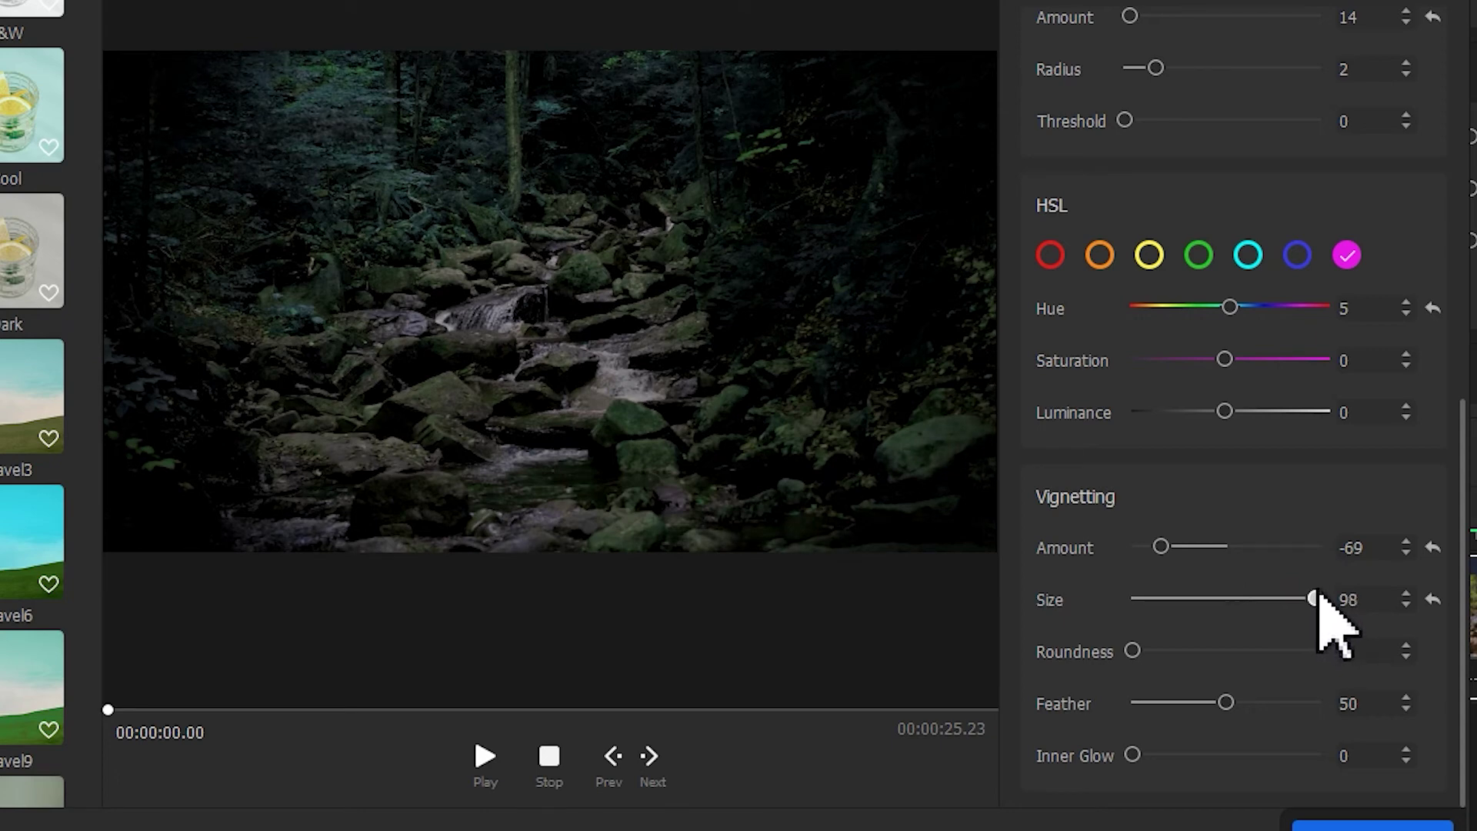
drag(1226, 702, 1277, 702)
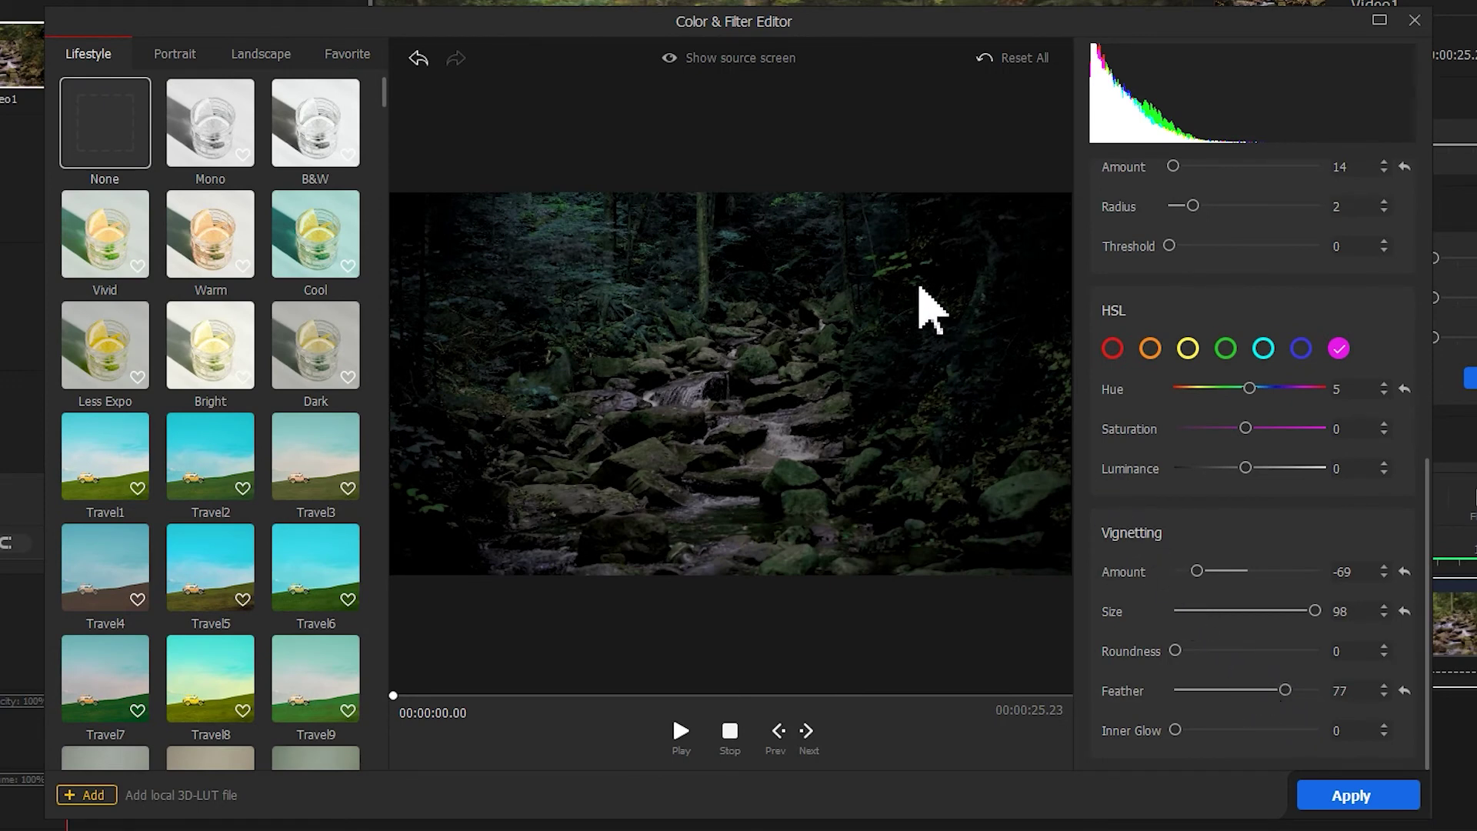
Step: Compare the grade against the original source footage, then apply the night grade to Video1
click(697, 63)
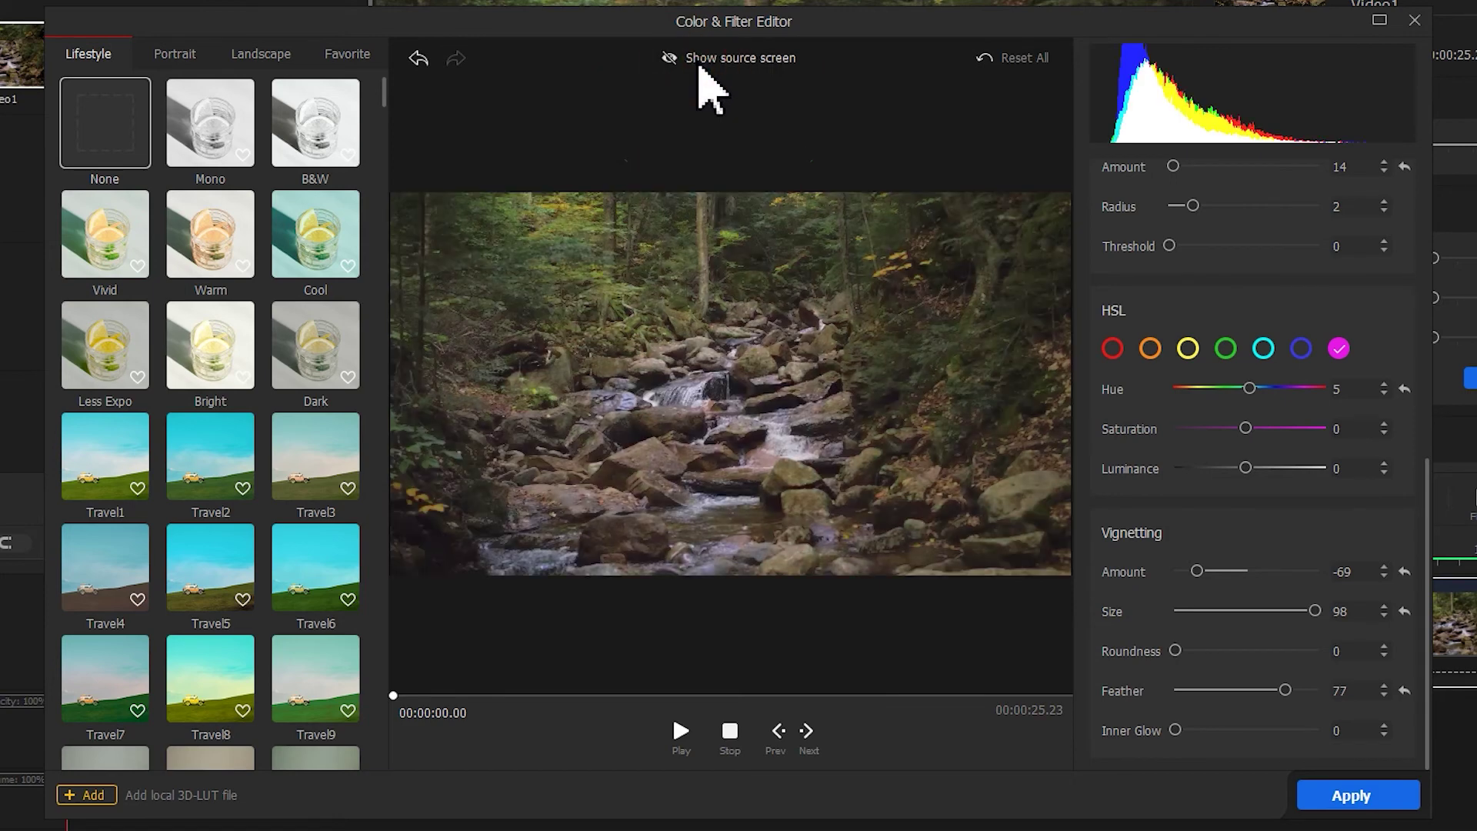
click(699, 66)
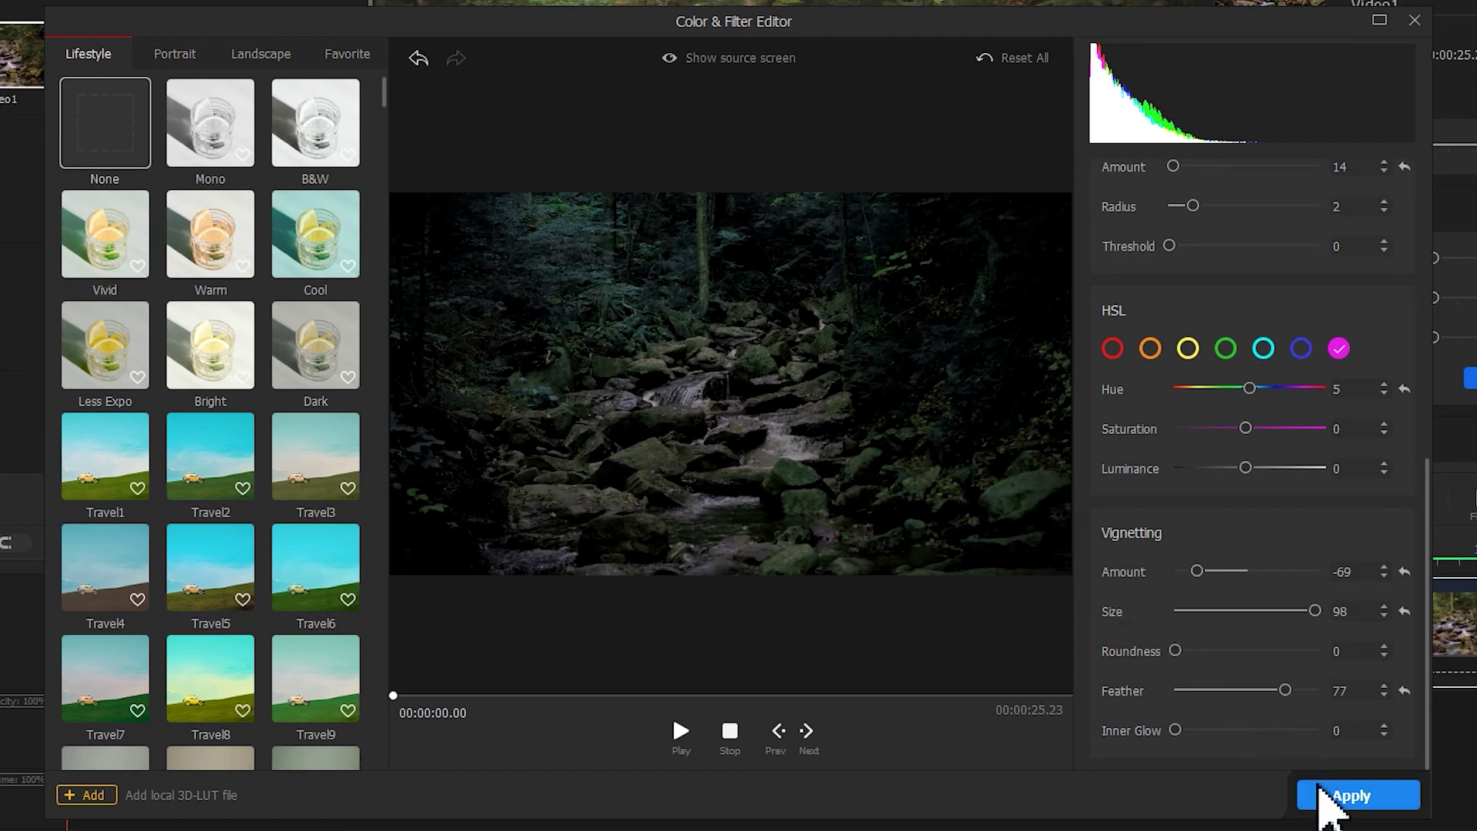
click(1335, 797)
key(space)
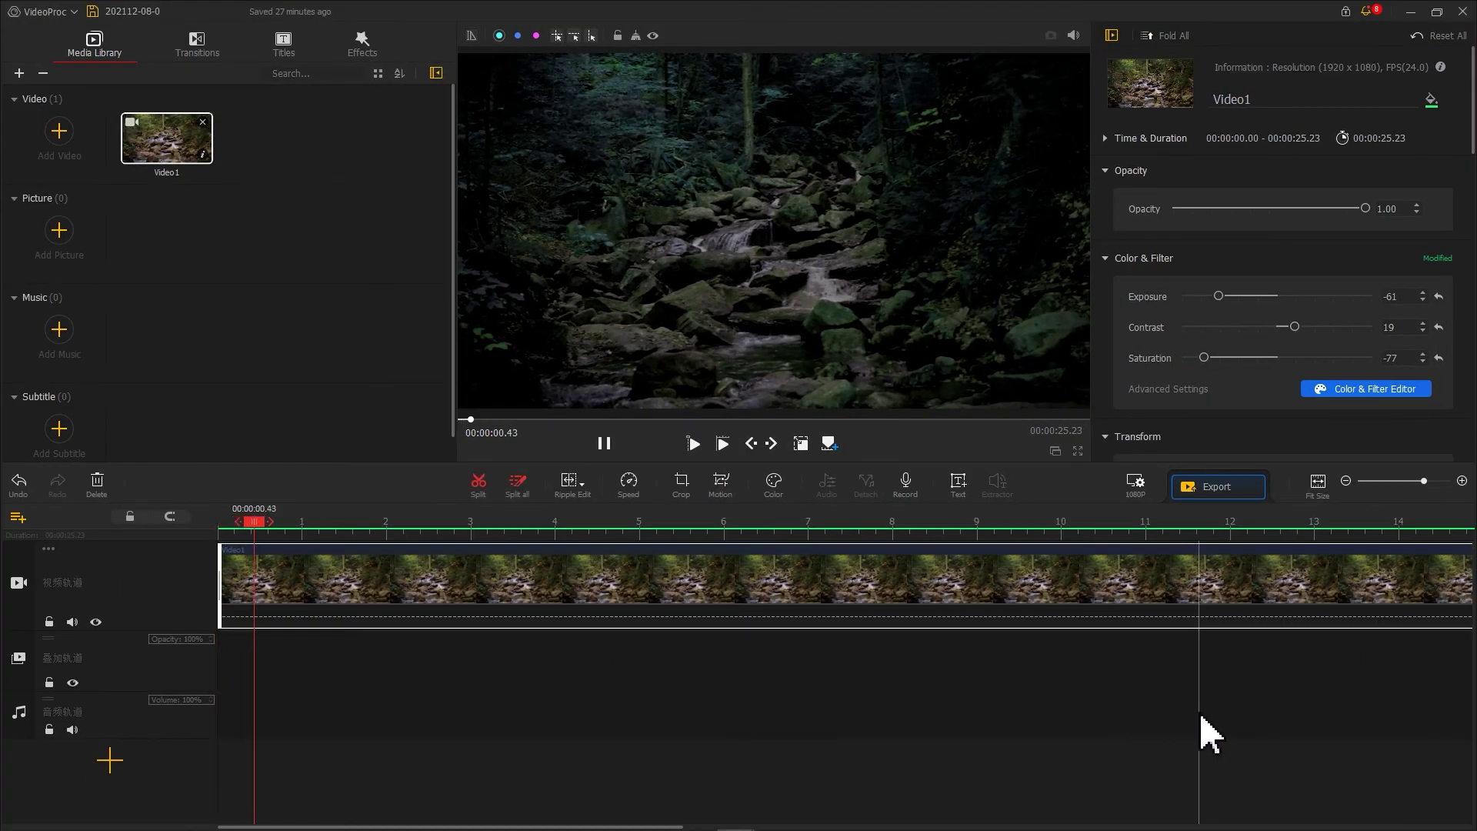